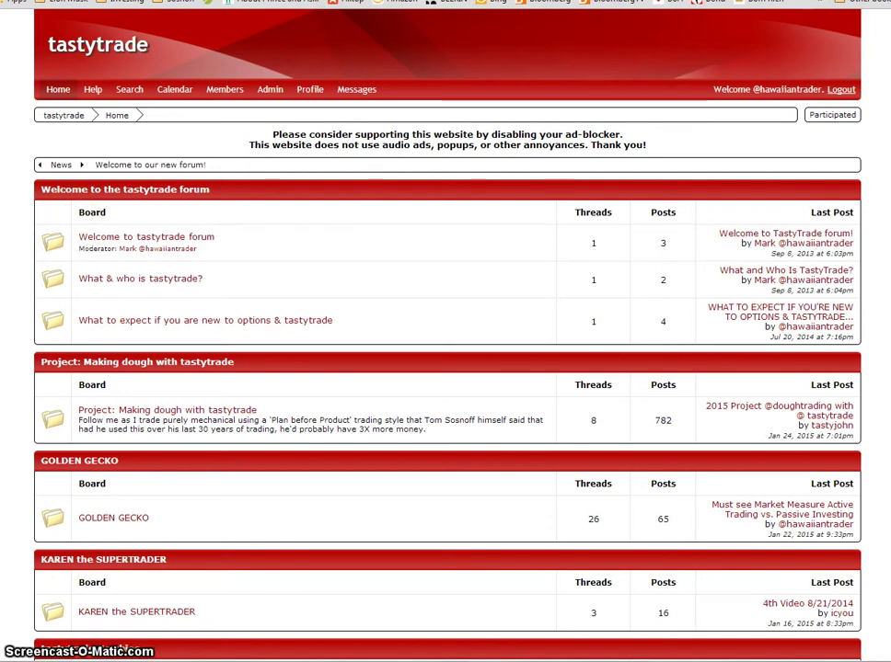
# Open the thread "Efficiency: Defined Risk - Market Measure 09/17/2014" in the MOST APPLIABLE MARKET MEASURES board
pyautogui.scroll(-1, 11, 442)
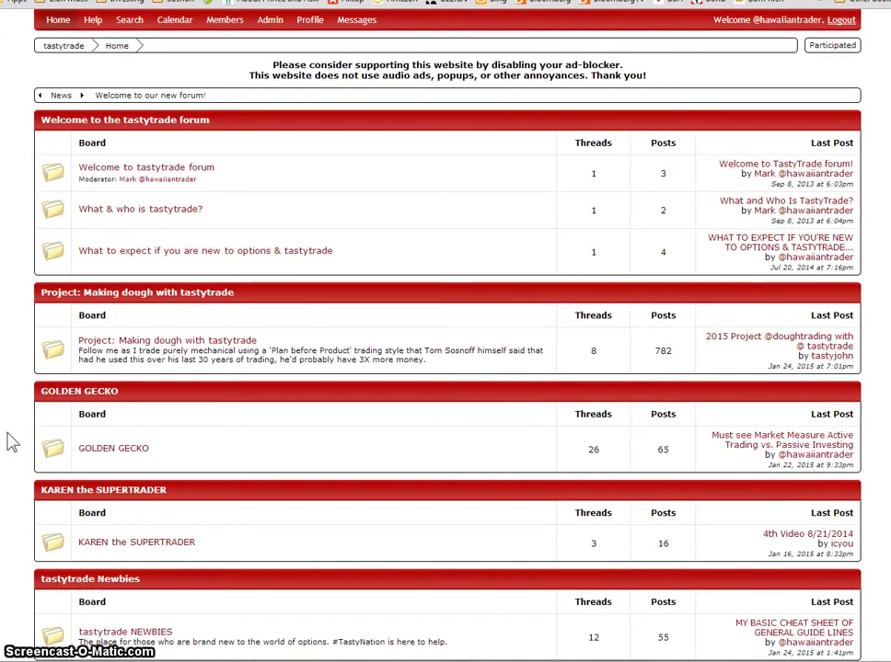
pyautogui.scroll(-5, 11, 441)
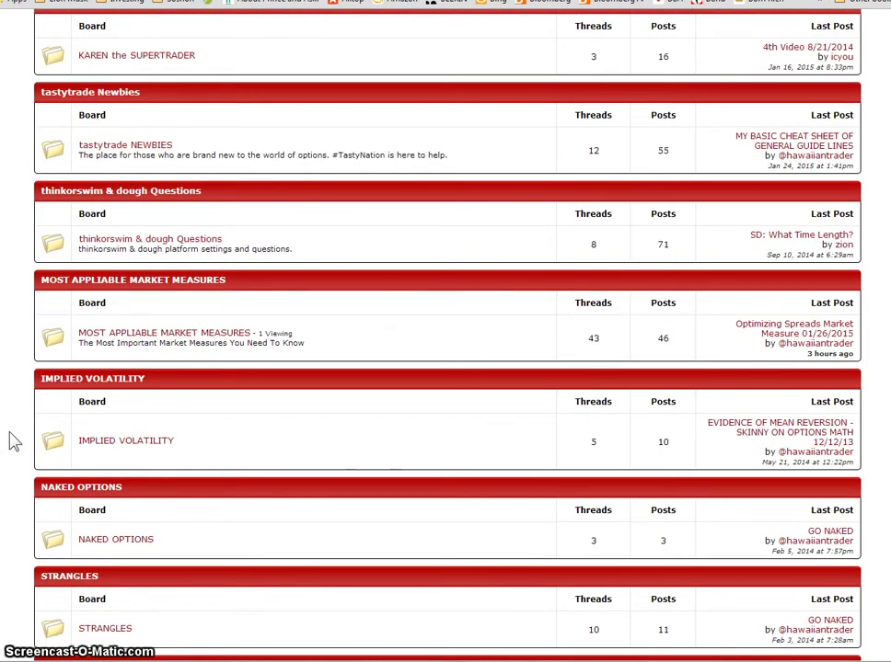
pyautogui.click(118, 334)
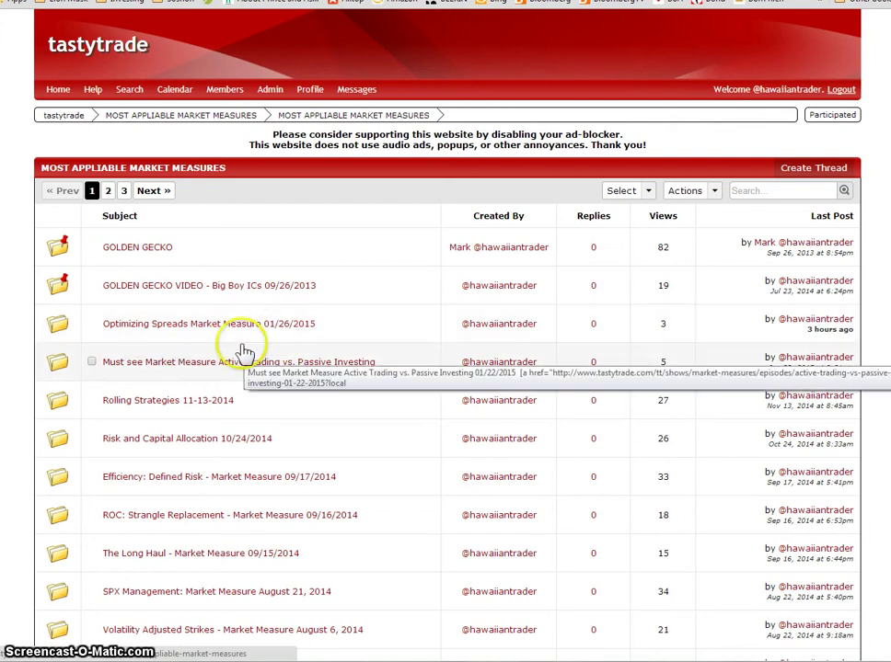
pyautogui.scroll(-2, 235, 368)
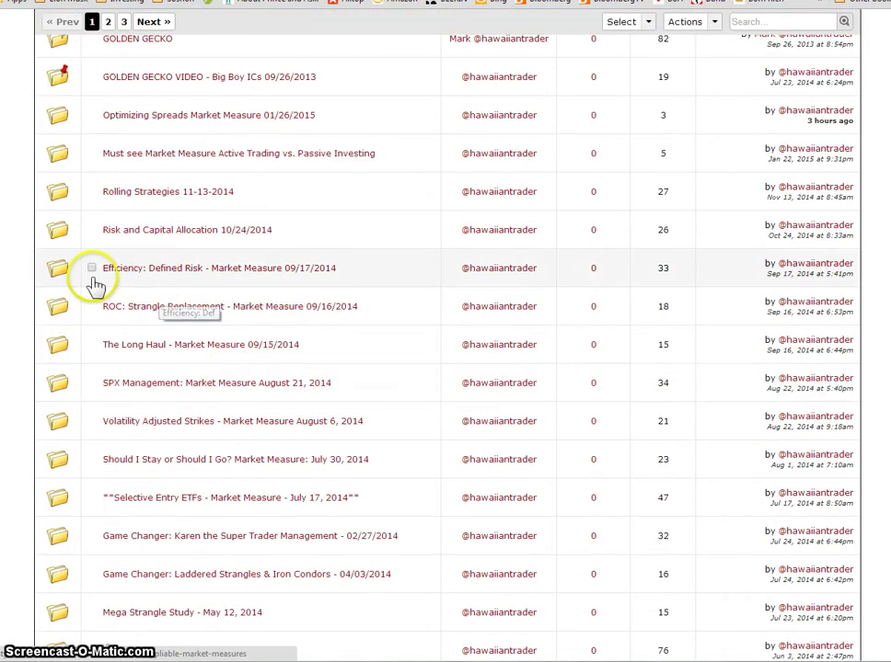
pyautogui.click(305, 276)
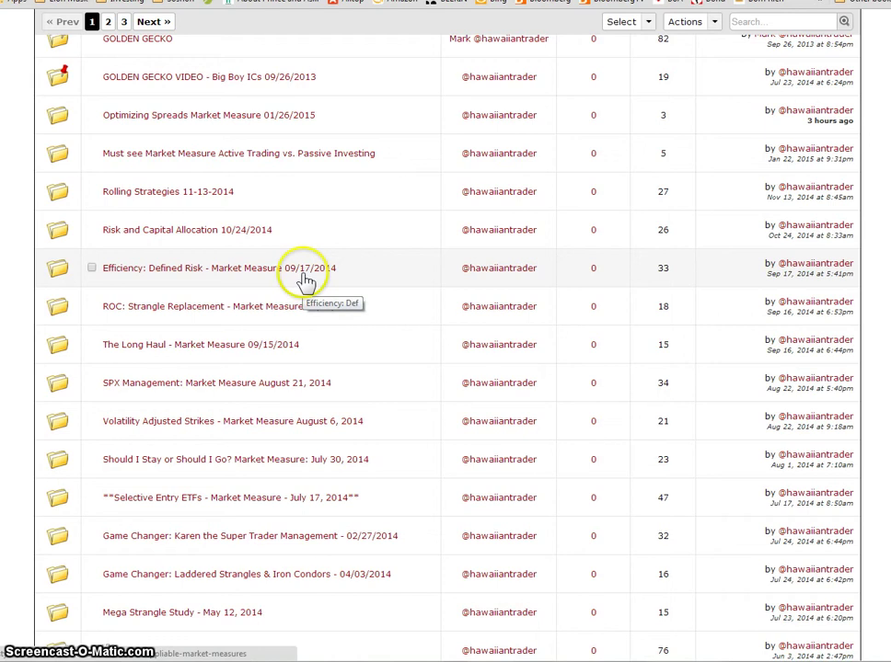
pyautogui.click(128, 274)
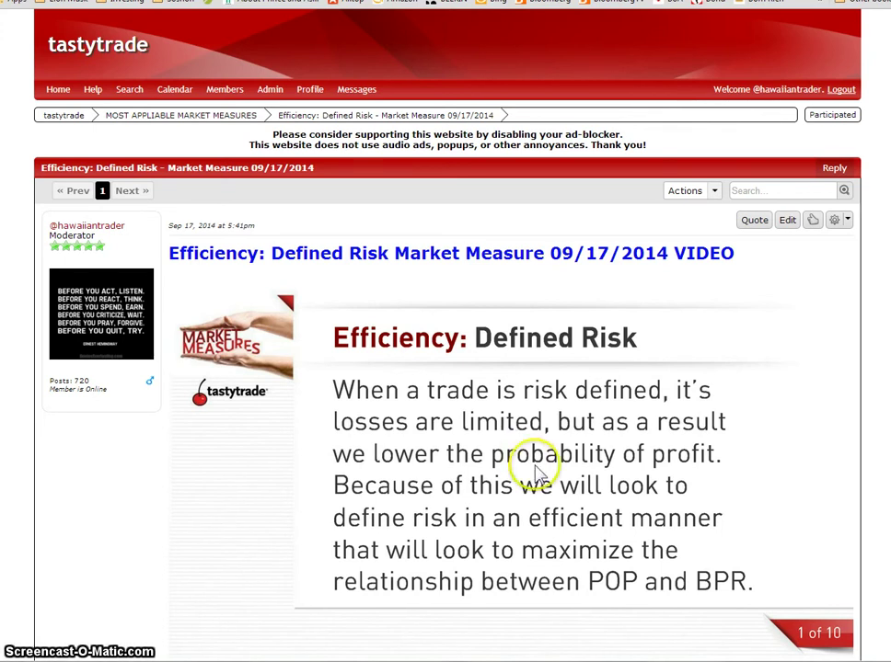
# Read the first four Efficiency: Defined Risk slides, up to the table of width, credit, BP and POP
pyautogui.scroll(-3, 547, 455)
pyautogui.scroll(-3, 547, 464)
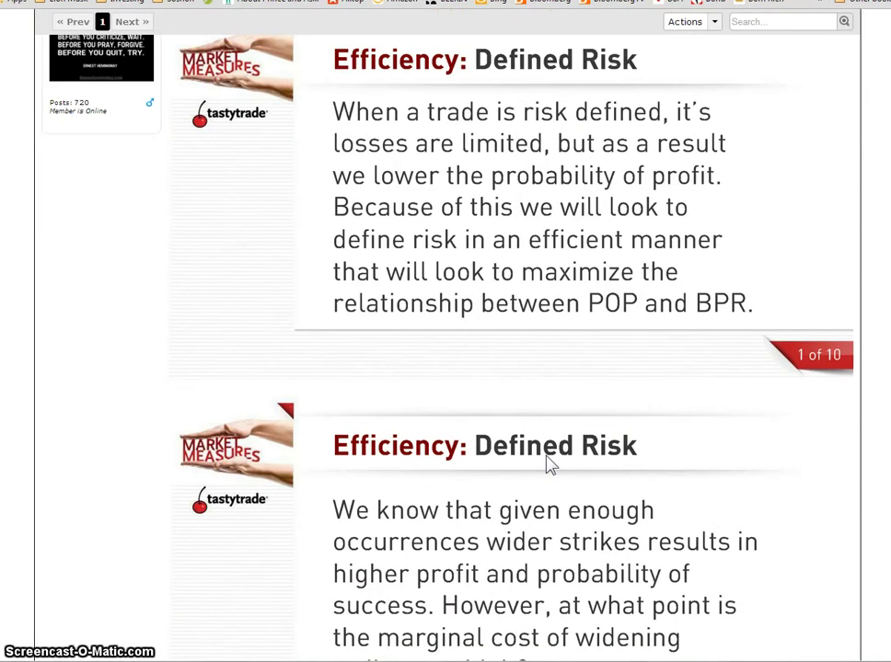
pyautogui.scroll(-6, 546, 461)
pyautogui.scroll(12, 547, 461)
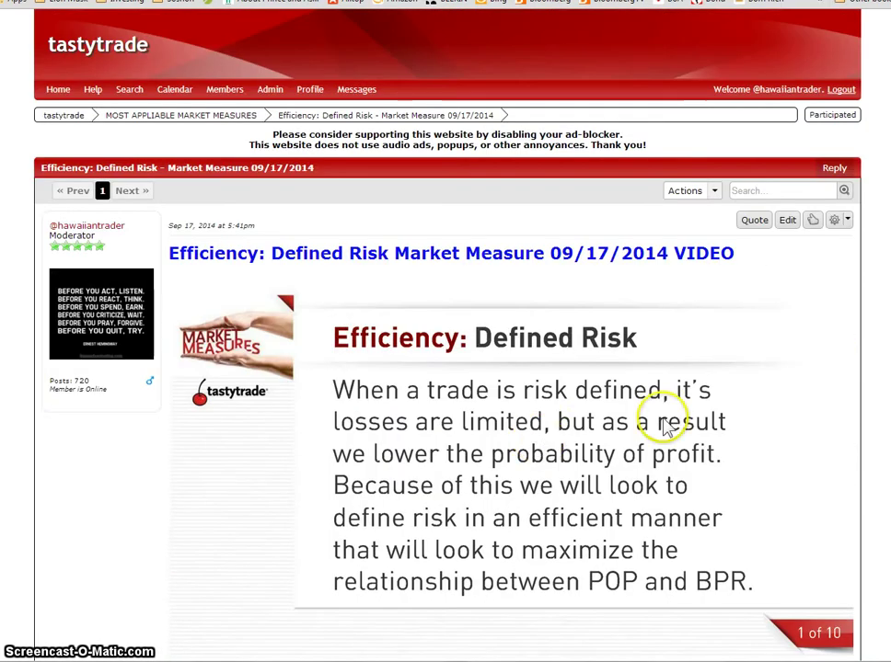
pyautogui.scroll(-2, 445, 369)
pyautogui.scroll(-11, 445, 368)
pyautogui.scroll(-16, 445, 368)
pyautogui.scroll(-1, 445, 368)
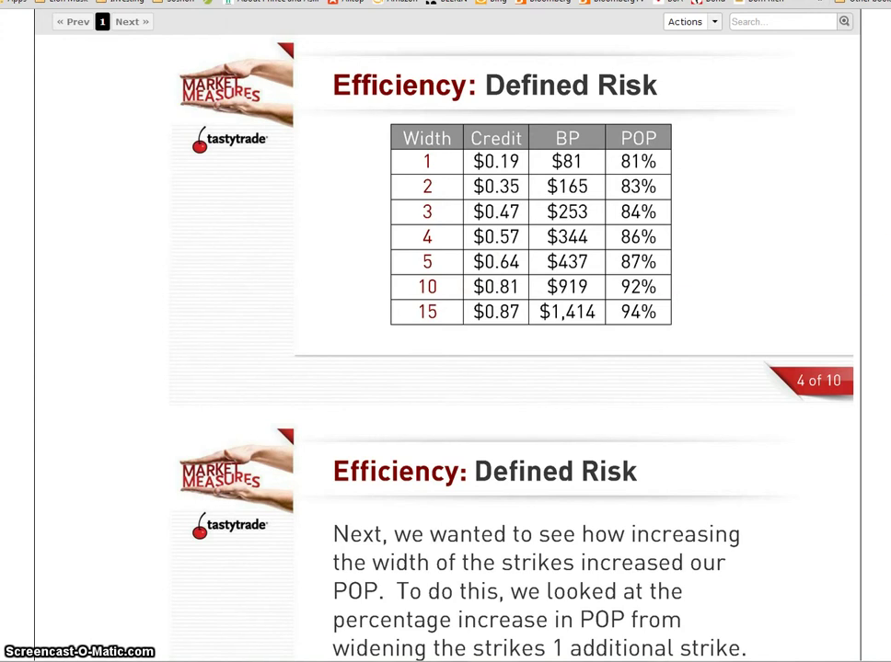
pyautogui.scroll(-1, 851, 249)
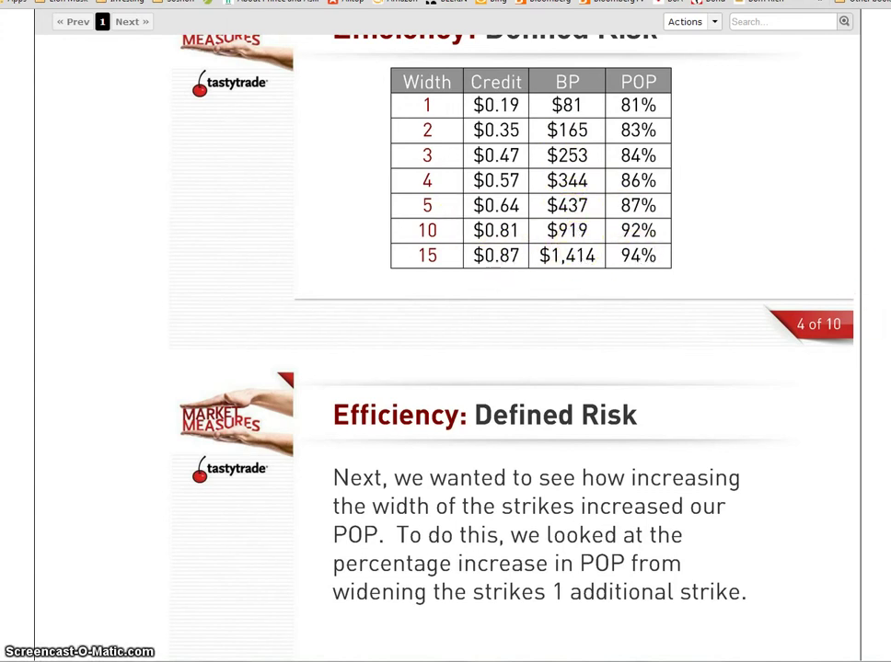
# Examine slides 5 to 10 on the increase in POP and the marginal cost of widening the strikes
pyautogui.scroll(-5, 516, 368)
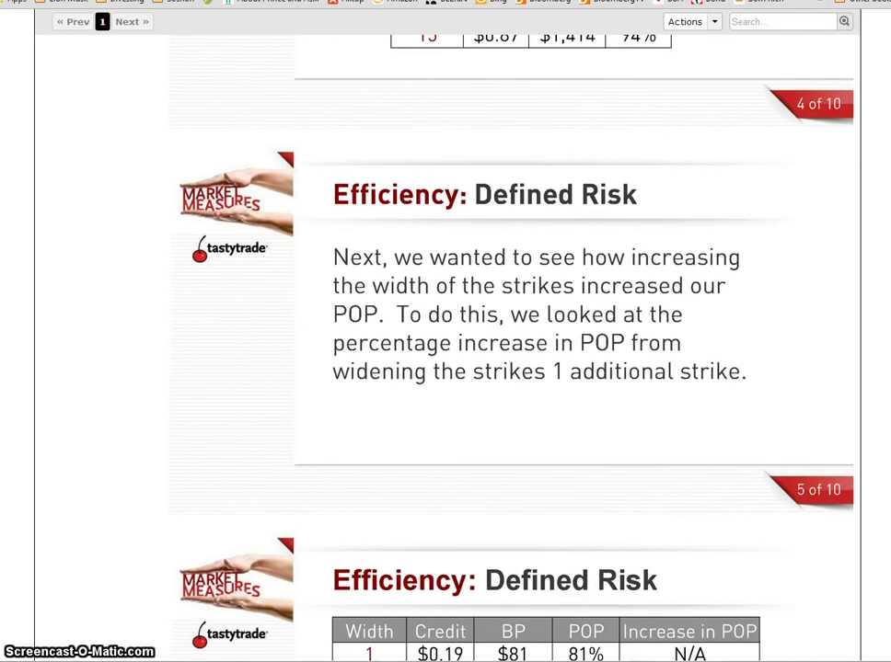
pyautogui.scroll(-10, 515, 368)
pyautogui.scroll(6, 515, 368)
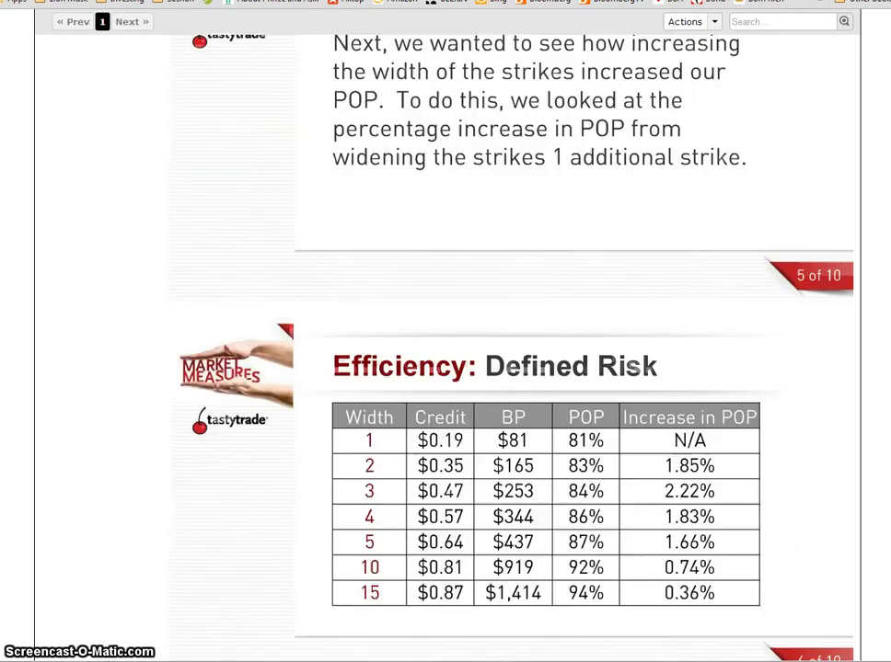
pyautogui.scroll(5, 515, 368)
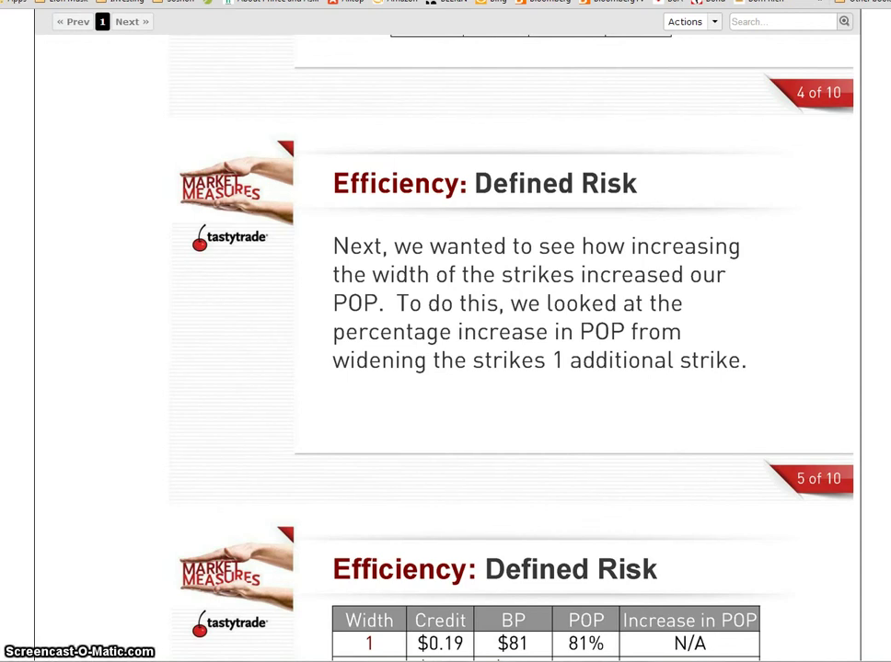
pyautogui.scroll(-9, 707, 363)
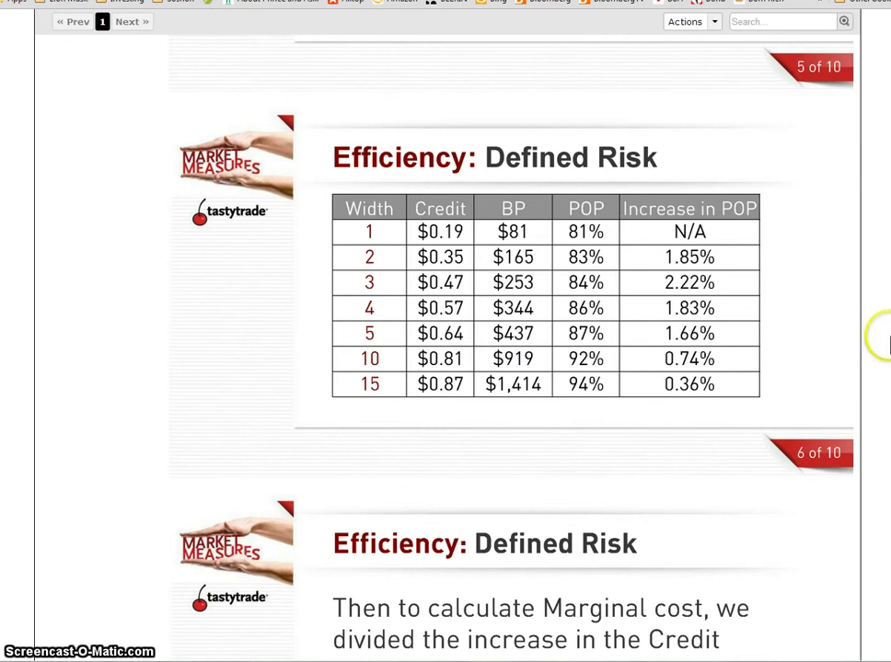
pyautogui.scroll(-3, 520, 345)
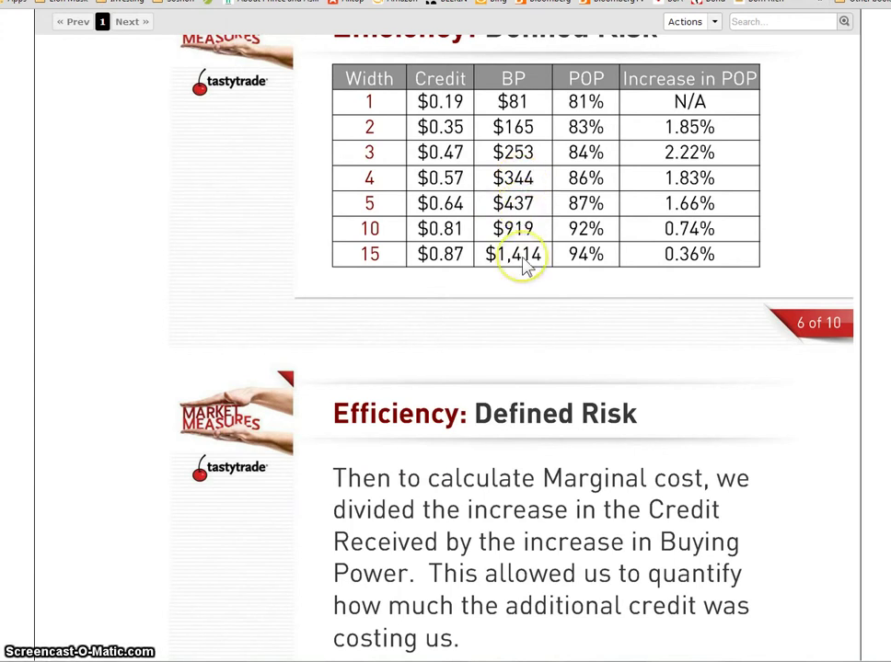
pyautogui.scroll(-3, 562, 258)
pyautogui.scroll(-1, 566, 276)
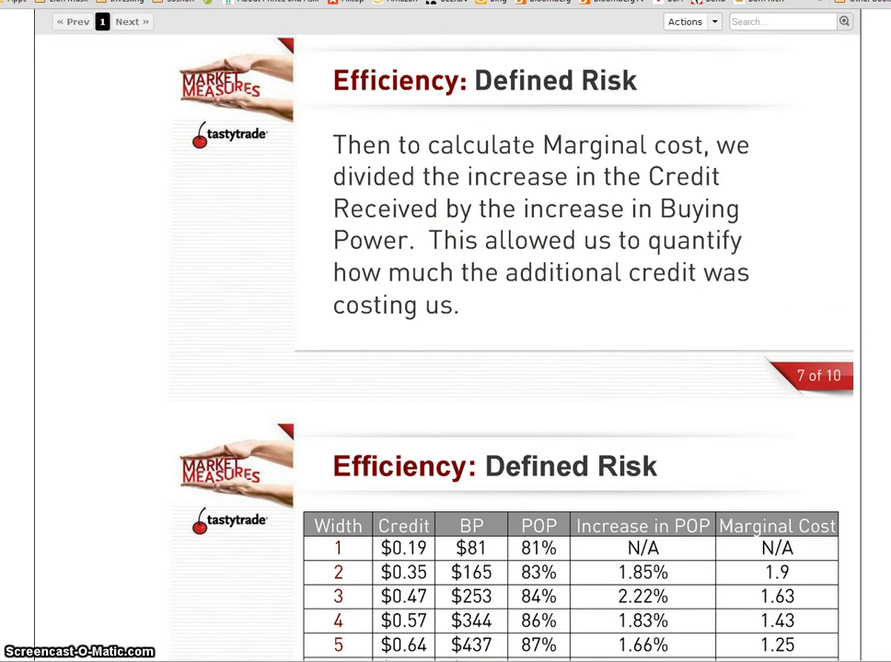
pyautogui.scroll(-3, 570, 349)
pyautogui.scroll(-2, 571, 350)
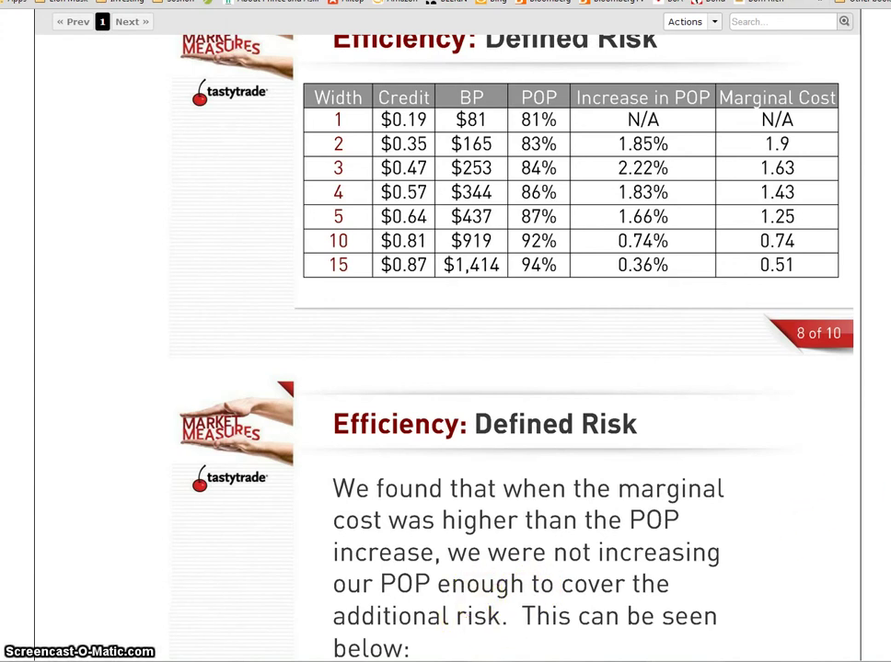
pyautogui.scroll(-8, 825, 247)
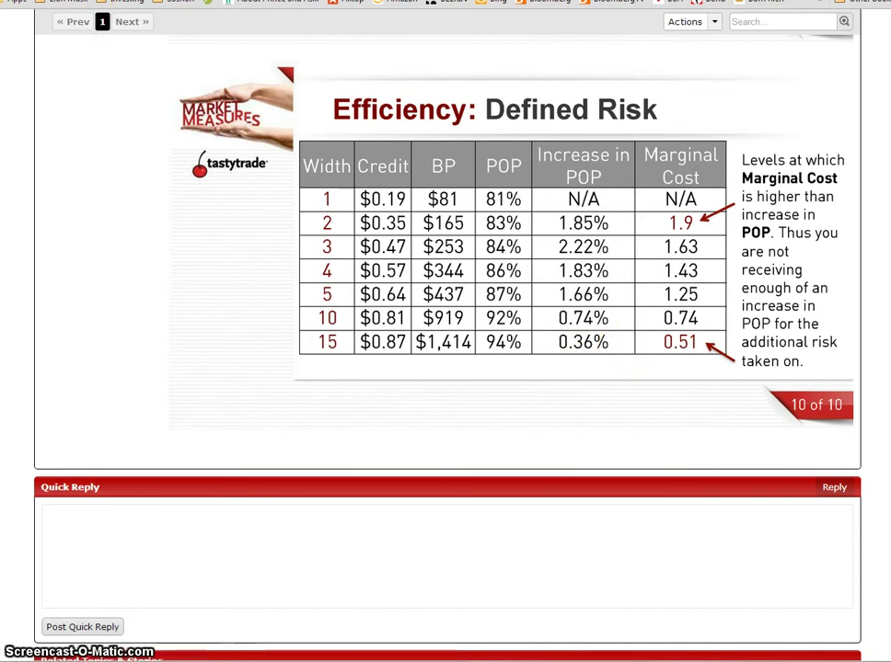
# Switch to the dough trading platform and load the symbol SPY in the curve view
pyautogui.hotkey('ctrl', 'Tab')
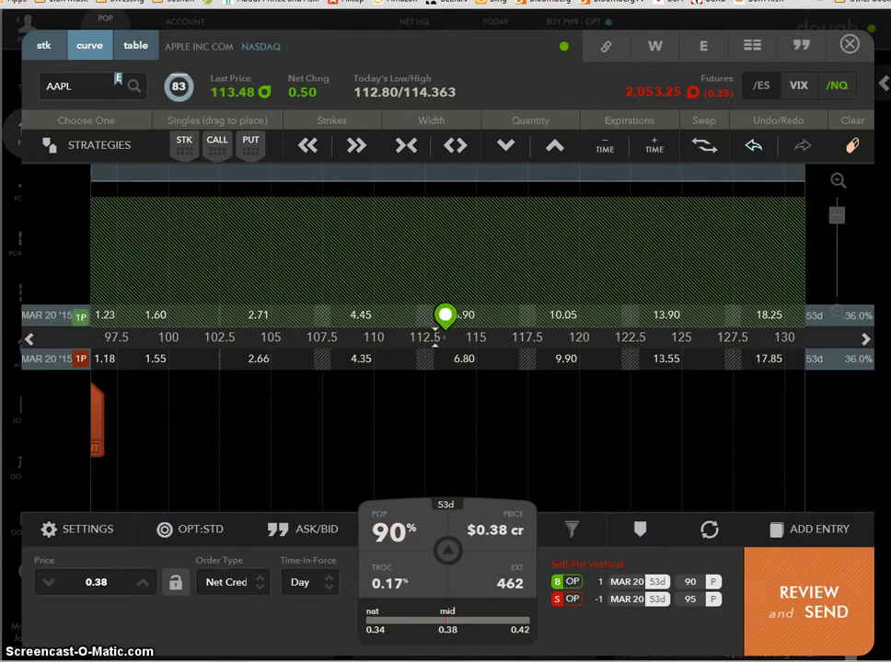
pyautogui.doubleClick(25, 80)
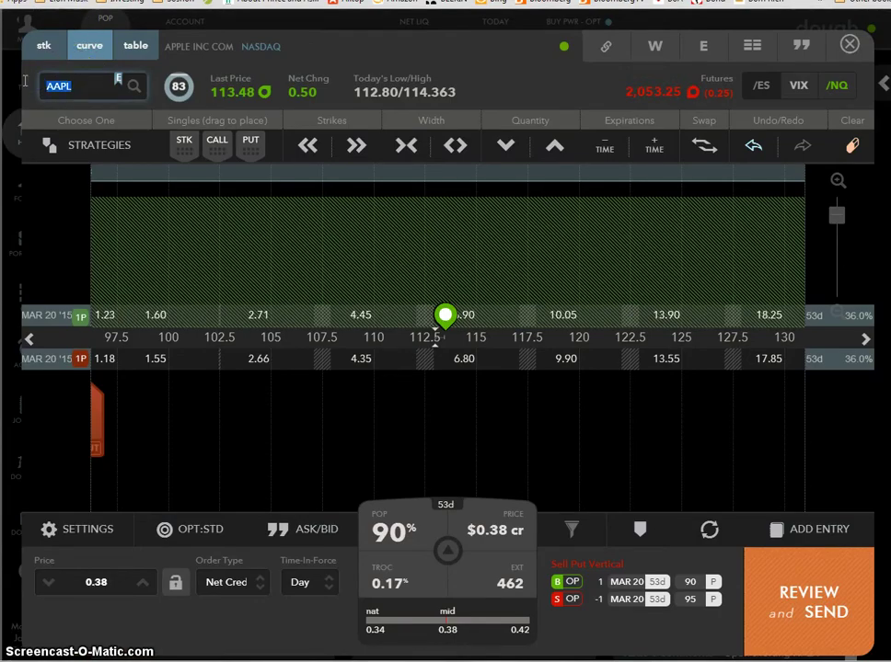
pyautogui.write('spy')
pyautogui.press('Return')
pyautogui.click(61, 102)
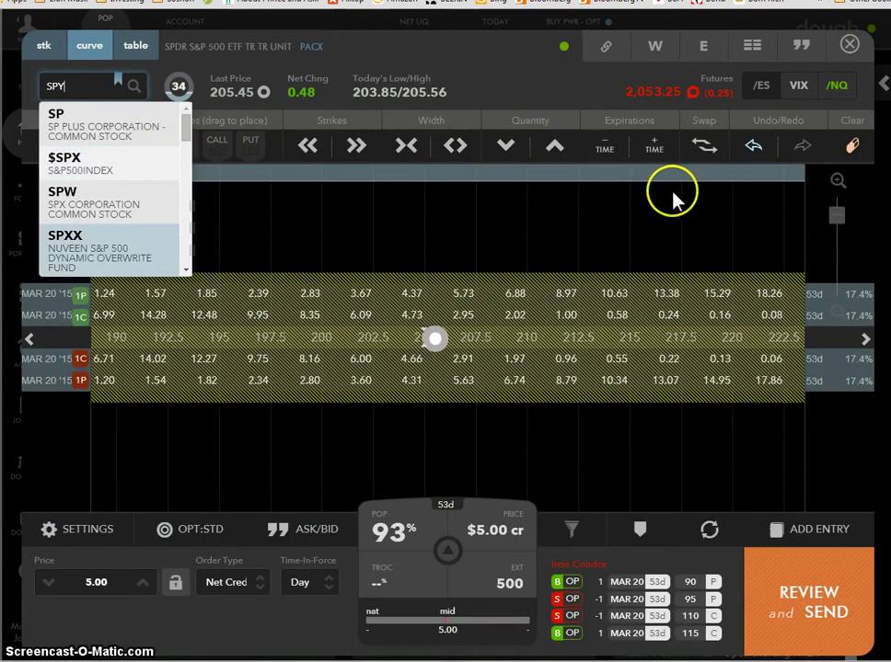
pyautogui.click(92, 85)
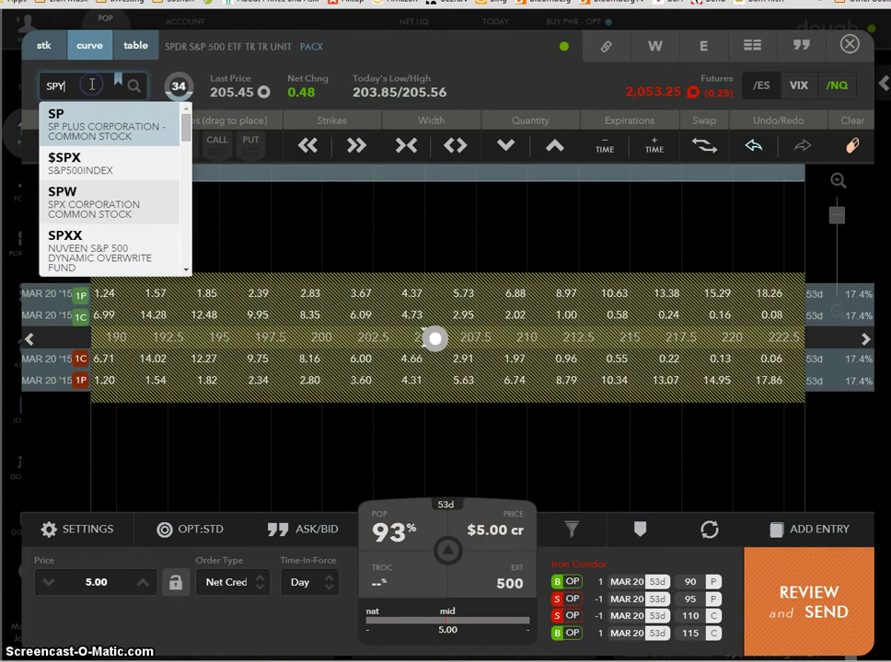
pyautogui.click(92, 138)
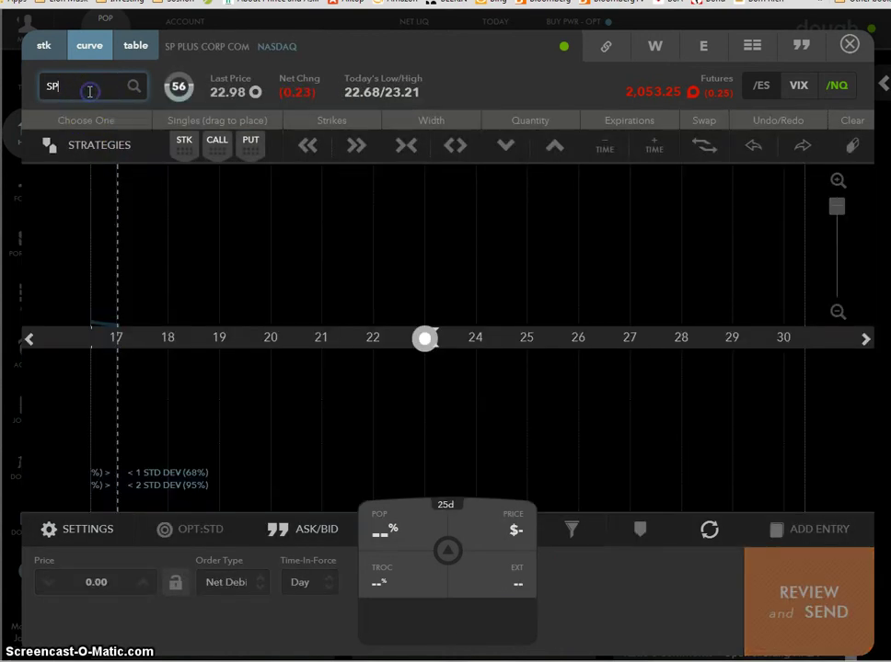
pyautogui.write('y')
pyautogui.press('Return')
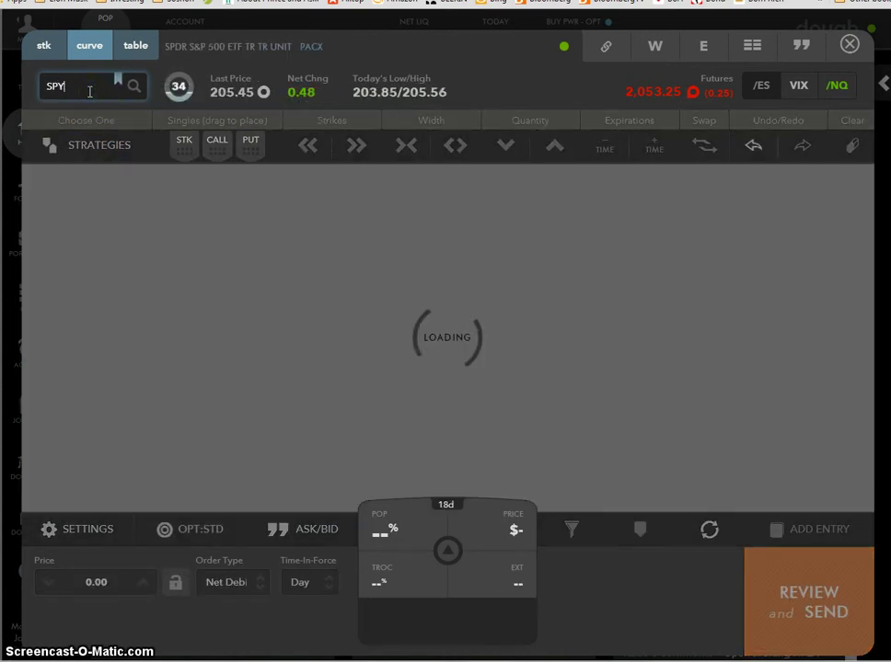
pyautogui.click(302, 278)
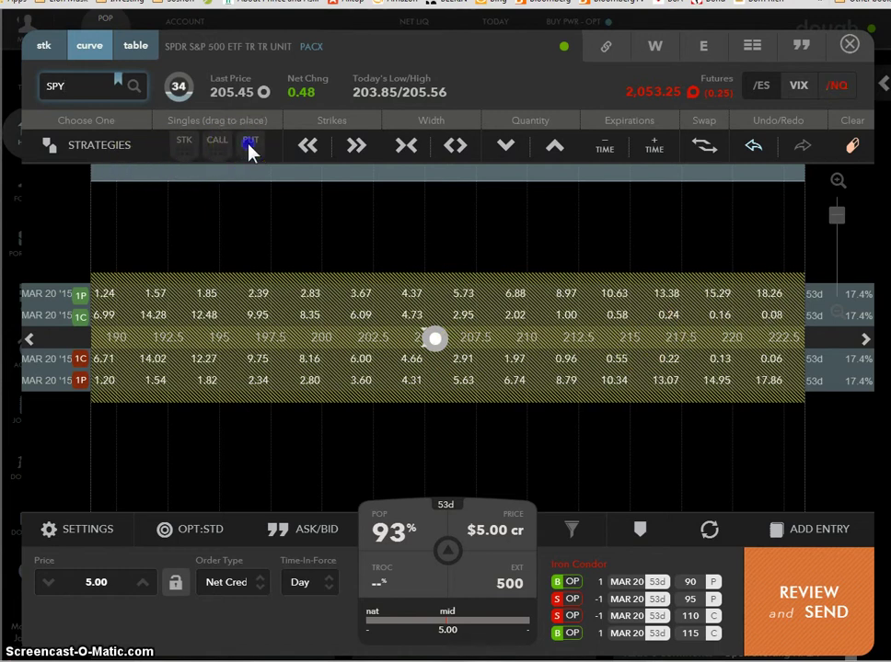
pyautogui.moveTo(250, 152); pyautogui.dragTo(380, 342)
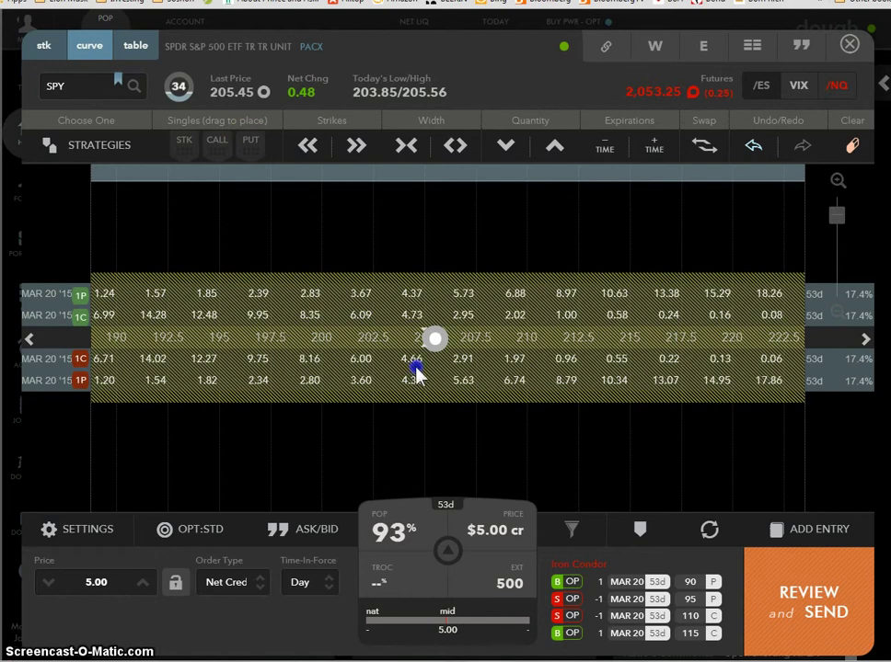
pyautogui.click(249, 147)
pyautogui.moveTo(286, 201); pyautogui.dragTo(408, 371)
# Clear the old iron condor legs from the SPY curve and place a short MAR 20 205 put
pyautogui.click(854, 153)
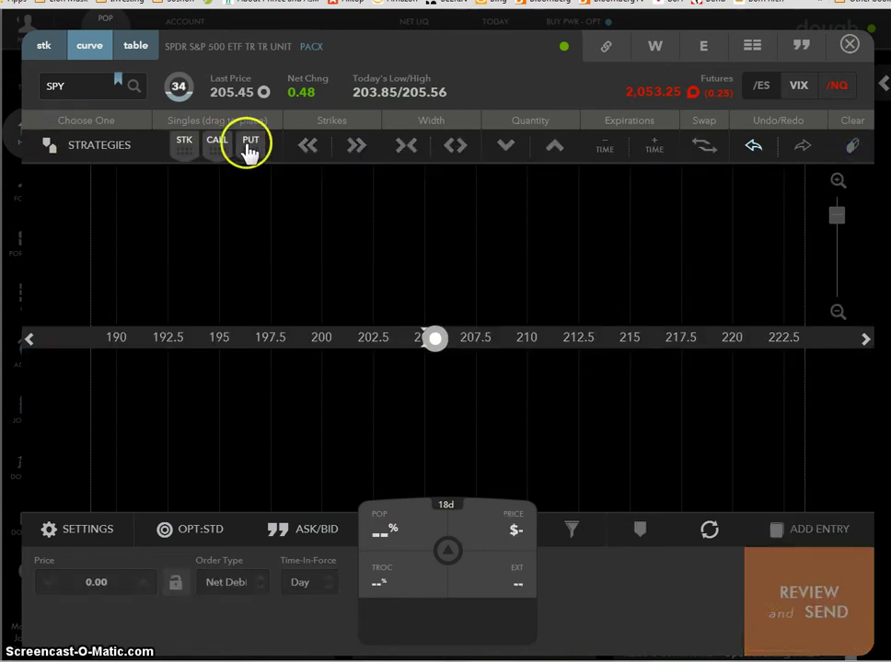
pyautogui.moveTo(390, 370)
pyautogui.mouseDown()
pyautogui.moveTo(409, 380)
pyautogui.moveTo(407, 493)
pyautogui.mouseUp()
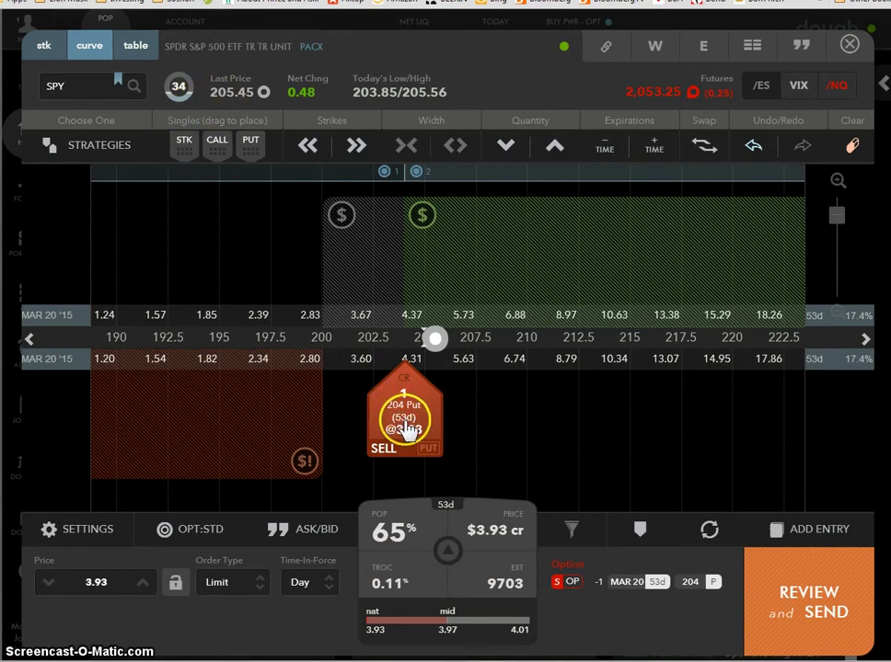
pyautogui.moveTo(404, 424); pyautogui.dragTo(422, 422)
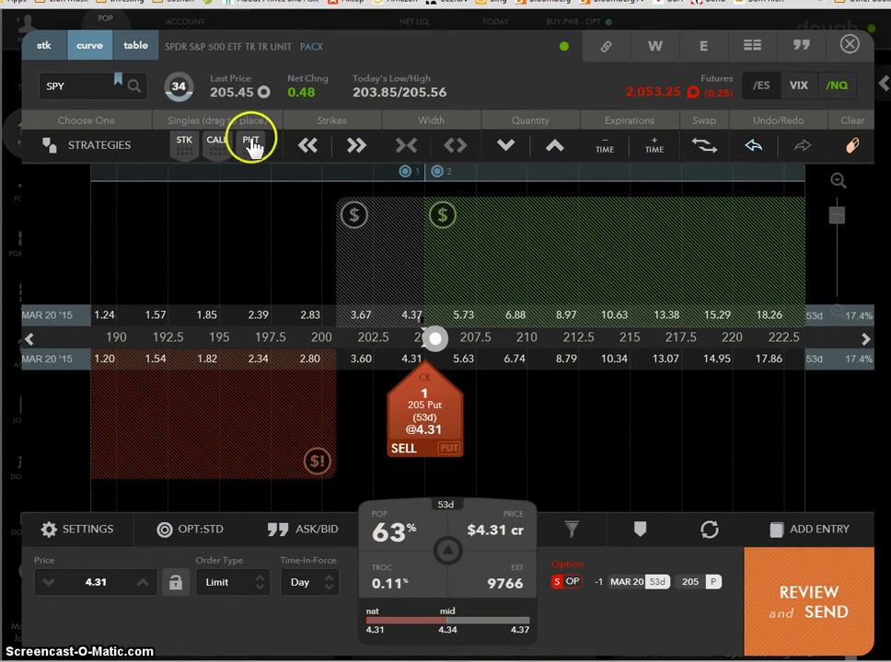
# Add a long MAR 20 204 put to make a one-point-wide put vertical with the short 205 put
pyautogui.moveTo(253, 144); pyautogui.dragTo(378, 184)
pyautogui.moveTo(364, 245); pyautogui.dragTo(407, 269)
pyautogui.moveTo(417, 372); pyautogui.dragTo(421, 421)
pyautogui.moveTo(378, 308); pyautogui.dragTo(396, 315)
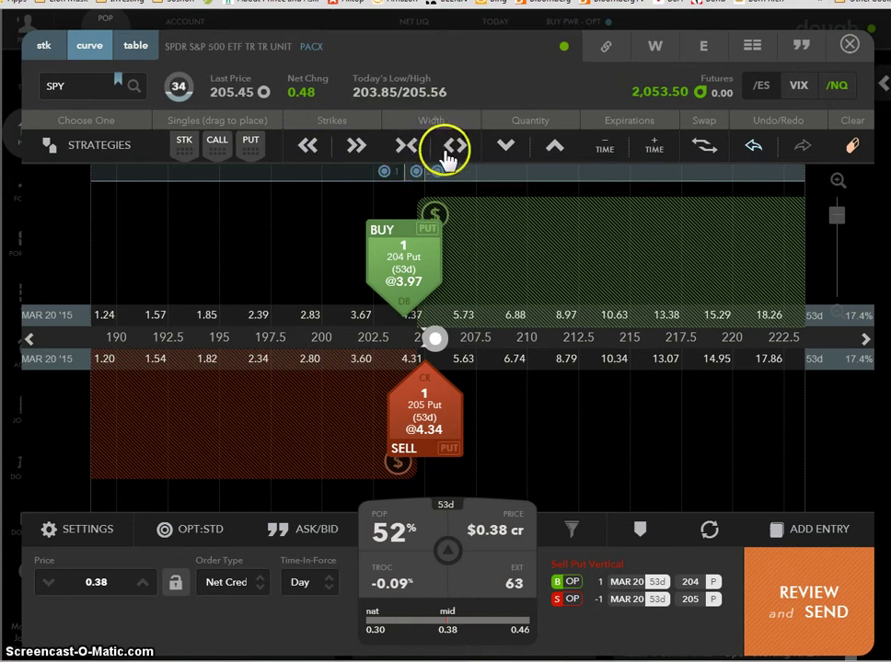
# Widen the put vertical to five points and shift its strikes down to 200 long and 205 short
pyautogui.click(456, 151)
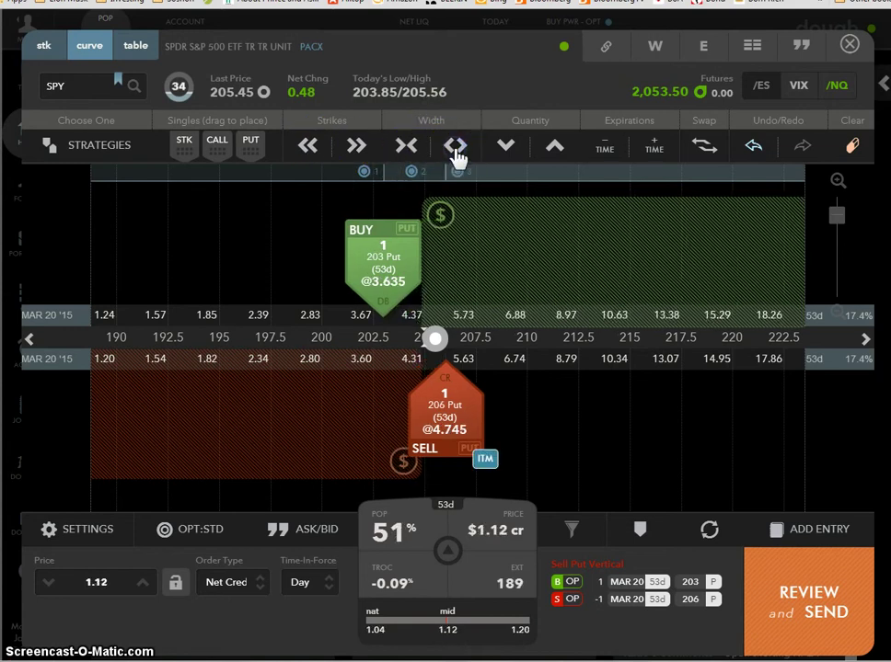
pyautogui.click(456, 150)
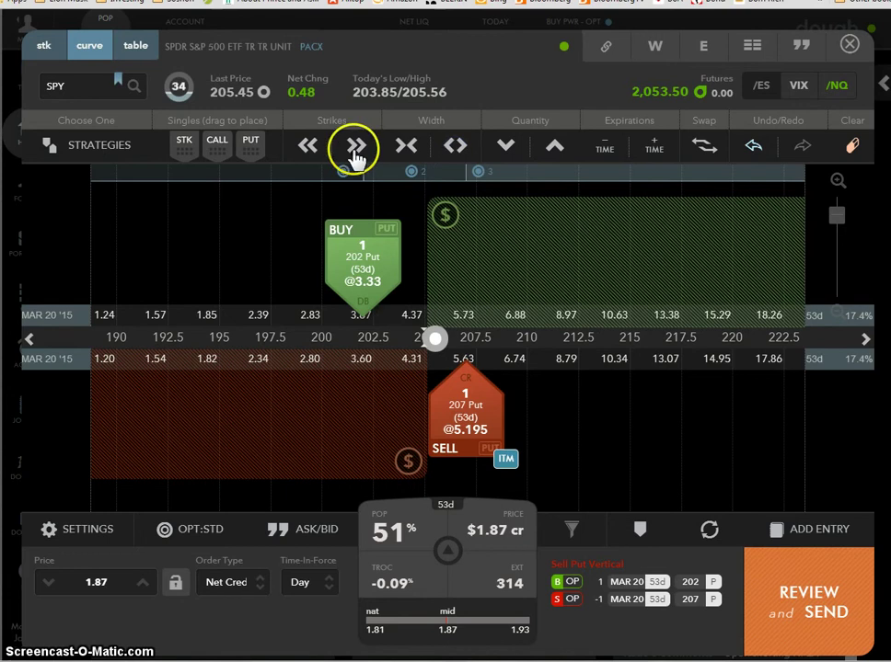
pyautogui.click(308, 149)
pyautogui.click(309, 149)
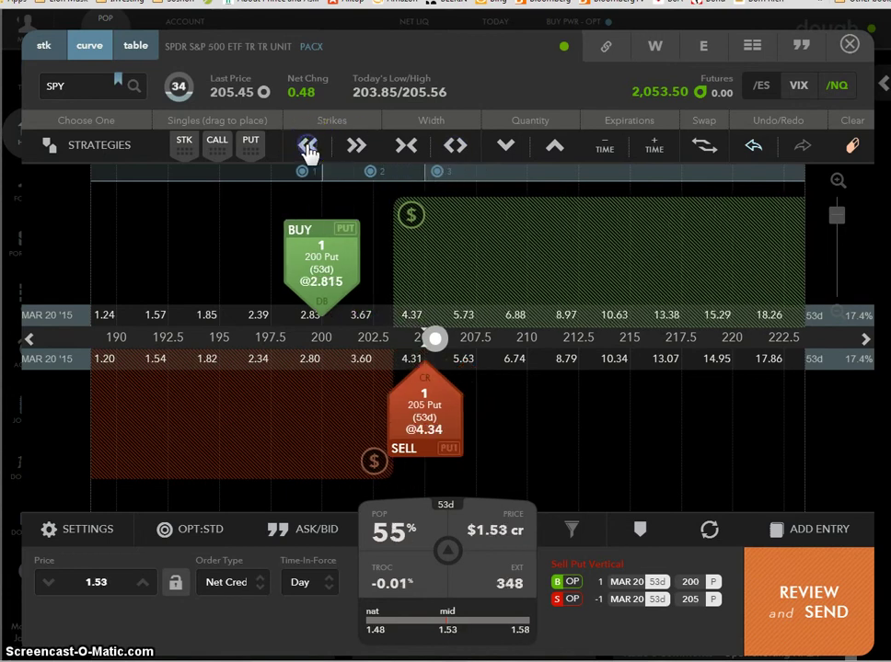
# Display the probability and bid/ask details on both legs of the put vertical
pyautogui.click(419, 422)
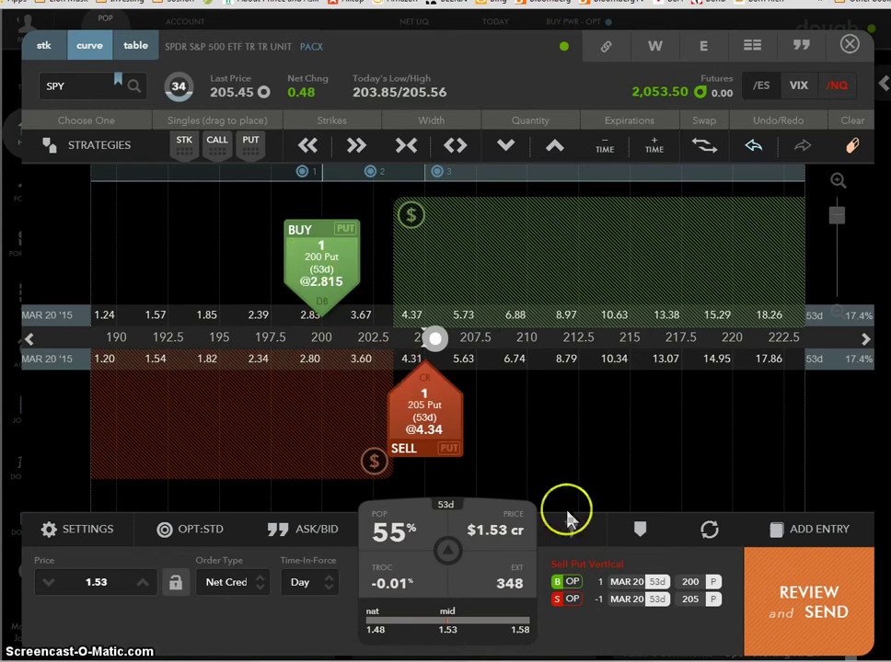
pyautogui.click(644, 541)
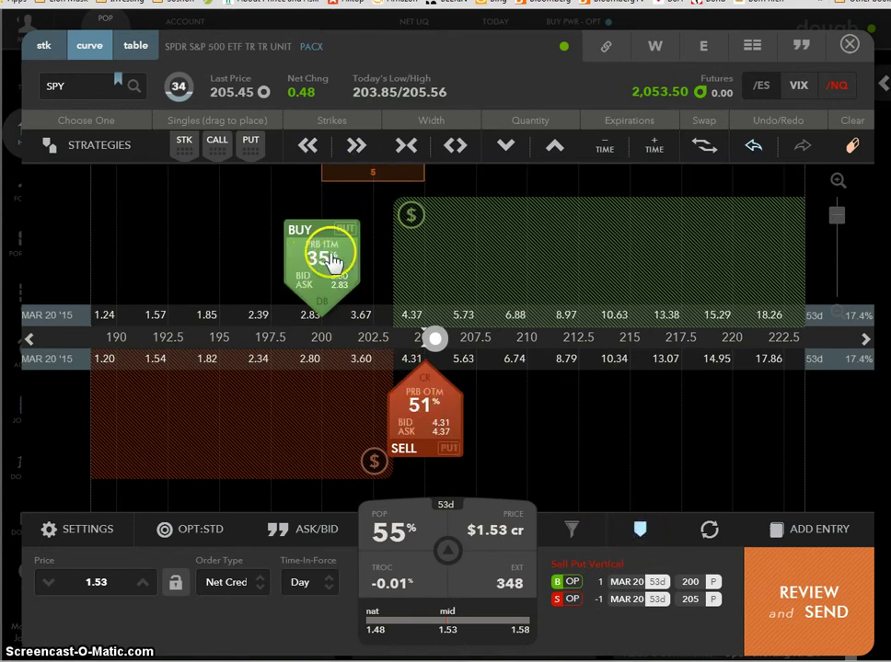
# Restore the price details on both put legs and open the Optimizing Spreads Market Measure 01/26/2015 thread on the tastytrade forum
pyautogui.click(642, 539)
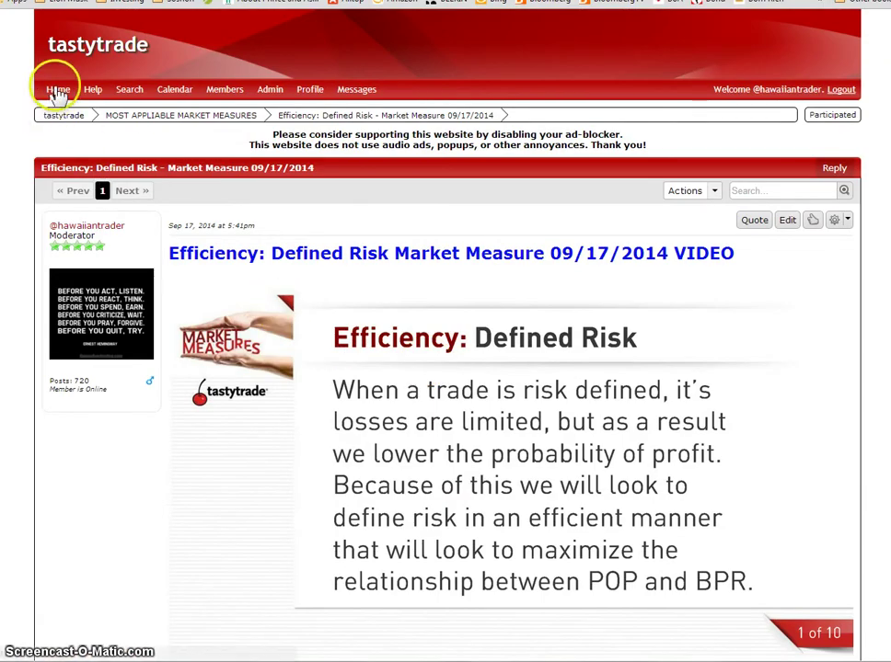
pyautogui.click(132, 116)
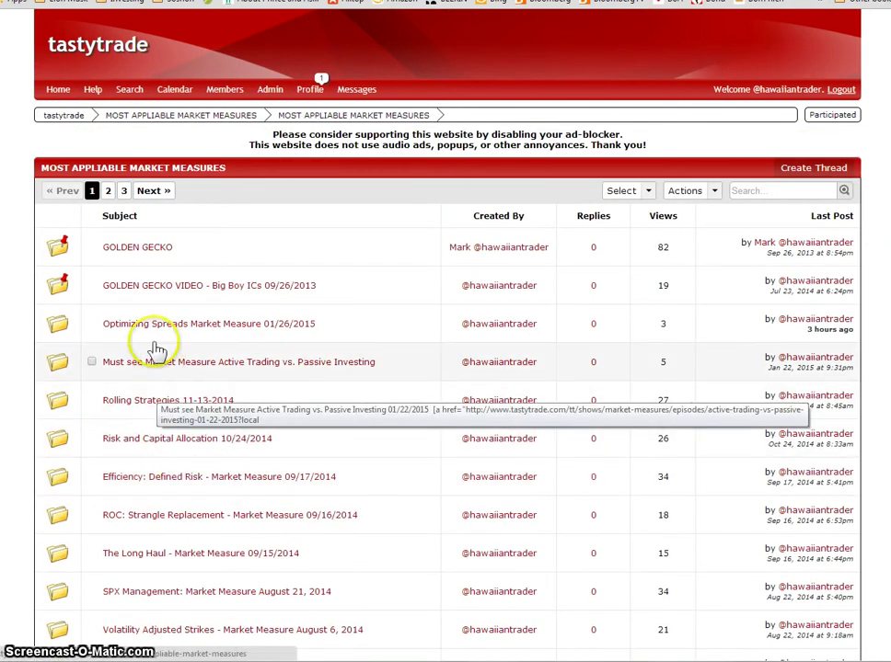
pyautogui.click(155, 328)
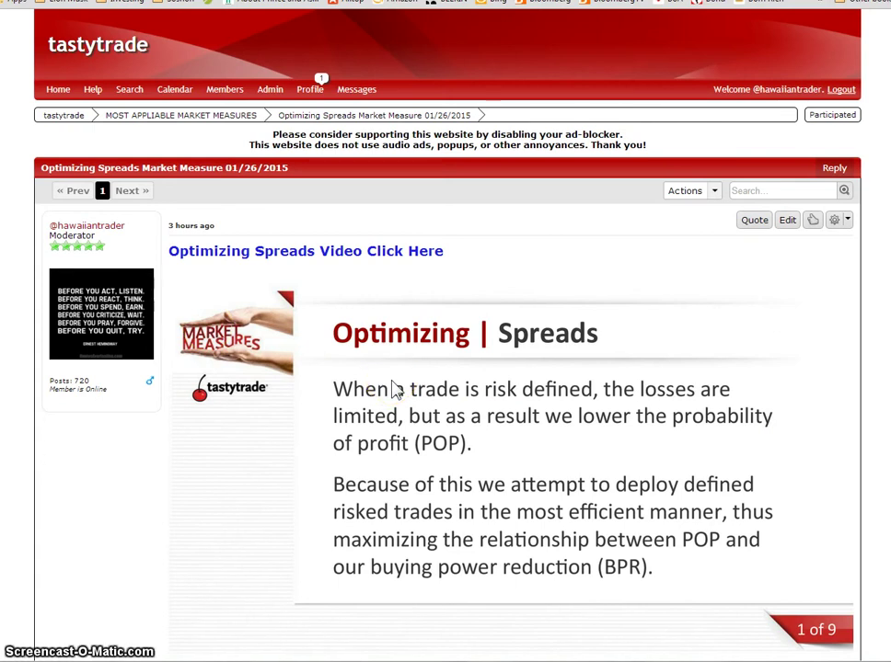
# Read through the Optimizing Spreads slides, examining the marginal cost definition and the low and high IV tables by spread width
pyautogui.scroll(-8, 395, 389)
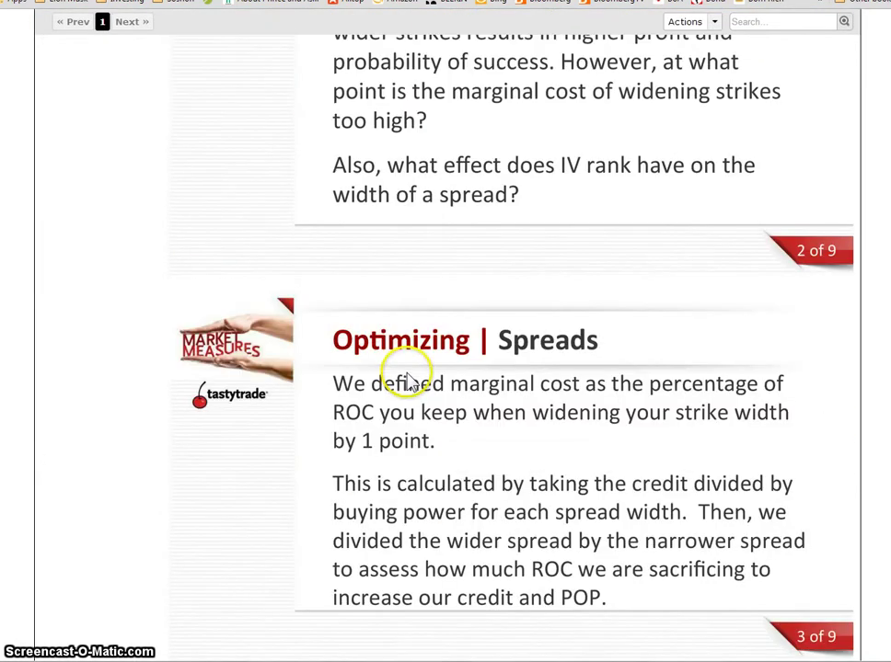
pyautogui.scroll(-4, 410, 385)
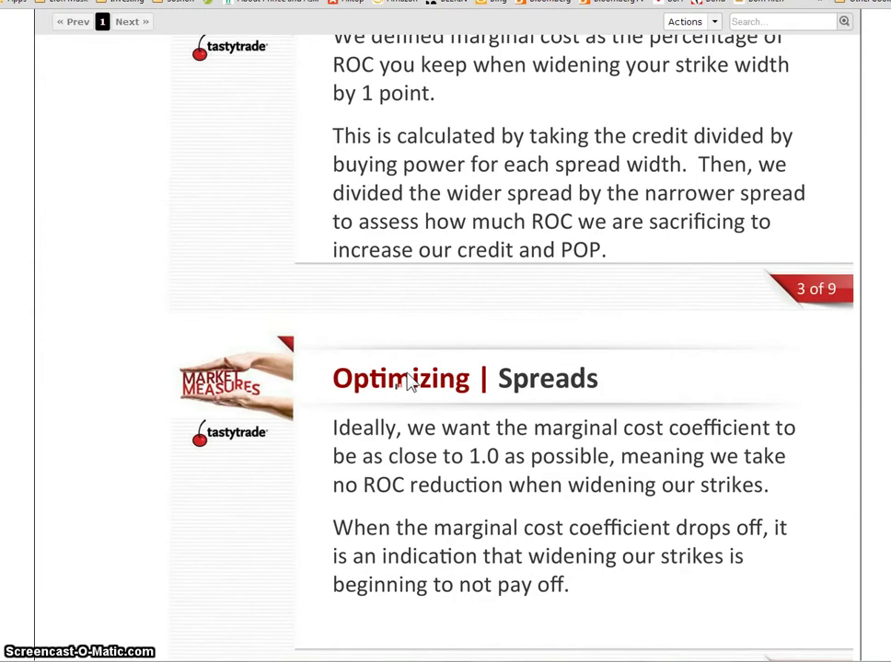
pyautogui.scroll(-3, 410, 384)
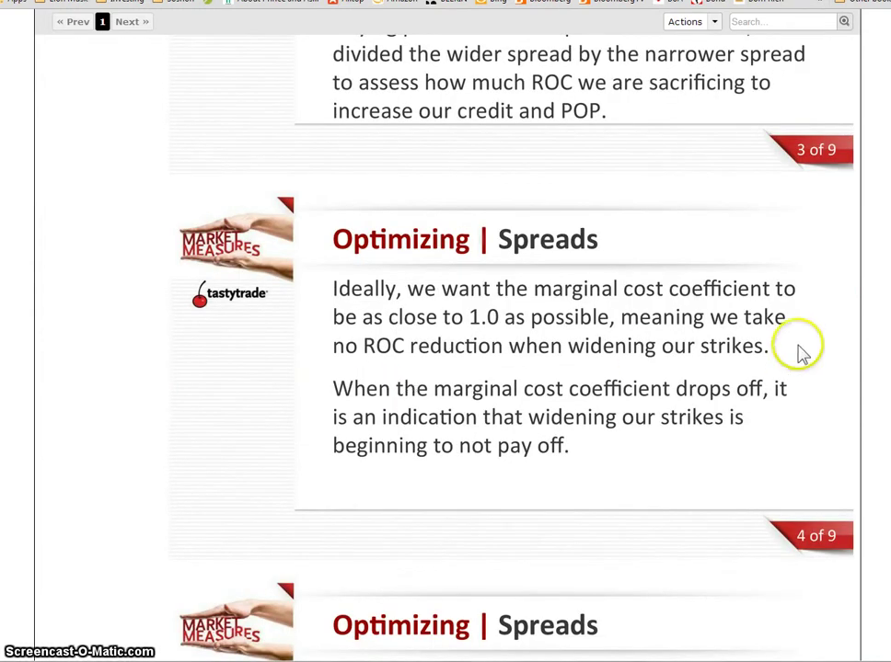
pyautogui.scroll(-4, 445, 331)
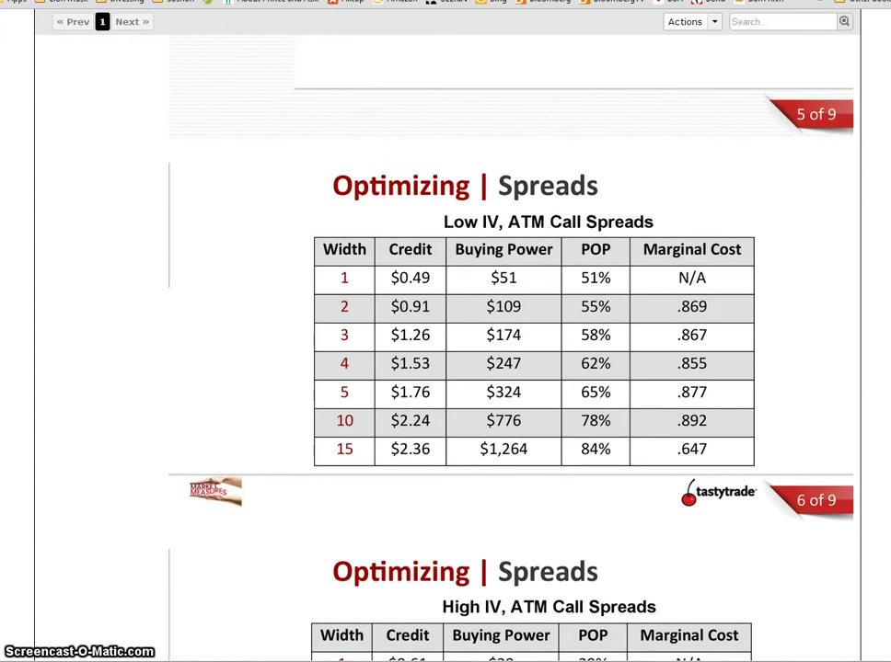
pyautogui.scroll(-2, 505, 114)
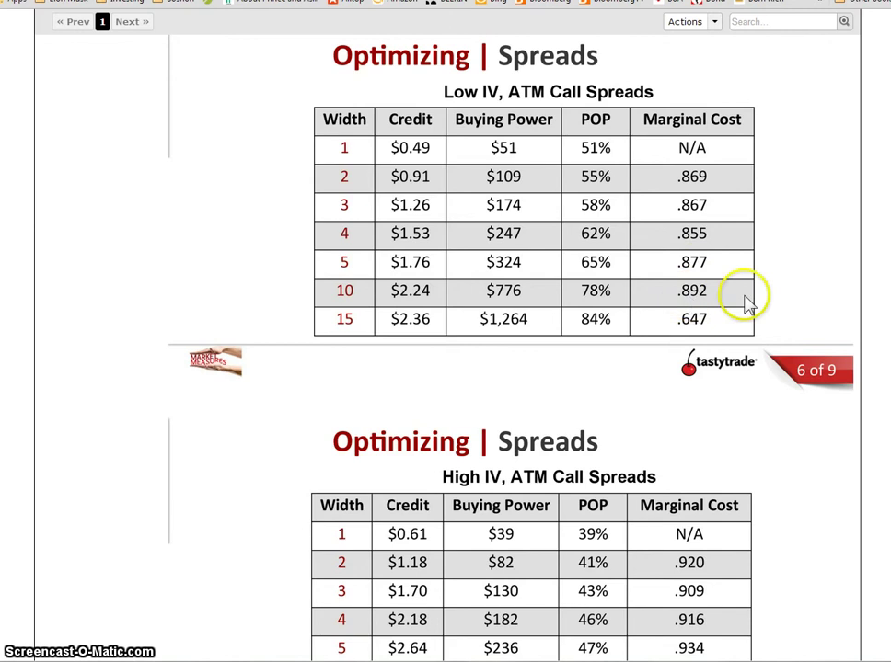
pyautogui.scroll(-10, 511, 350)
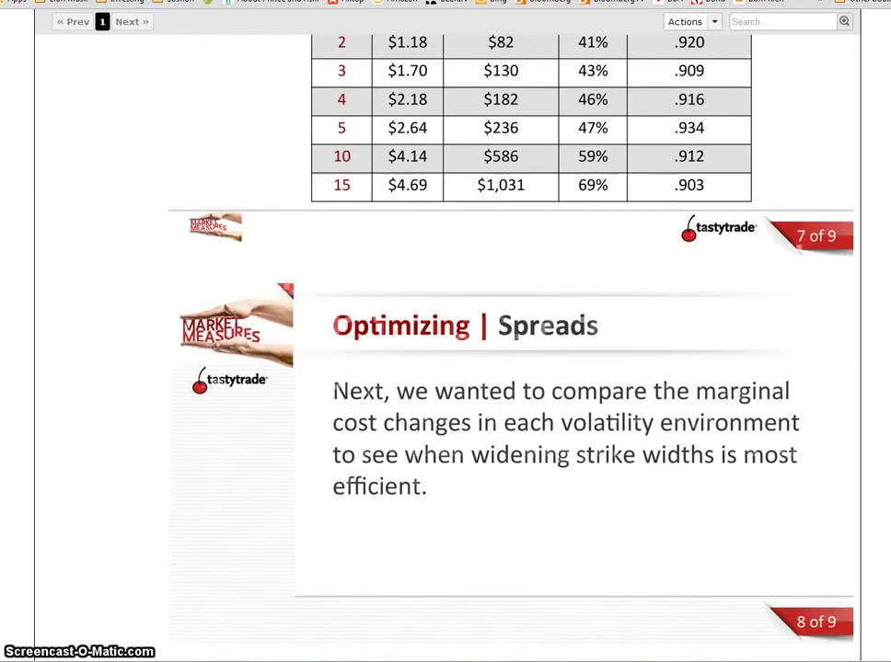
pyautogui.scroll(-3, 295, 267)
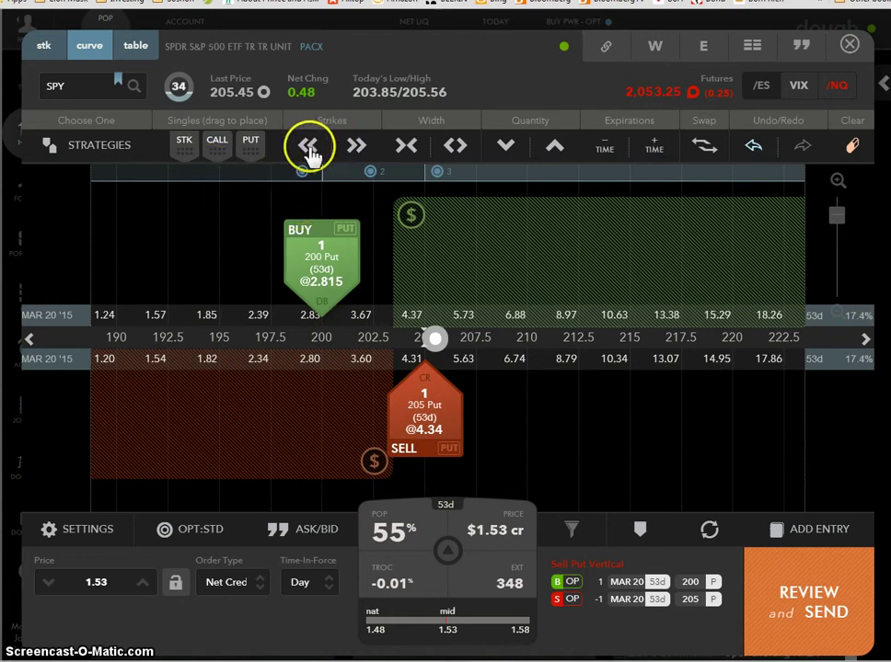
# Back in dough, shift the SPY put vertical down to 195 long and 200 short, and display probability and bid/ask on its legs
pyautogui.click(309, 147)
pyautogui.click(309, 148)
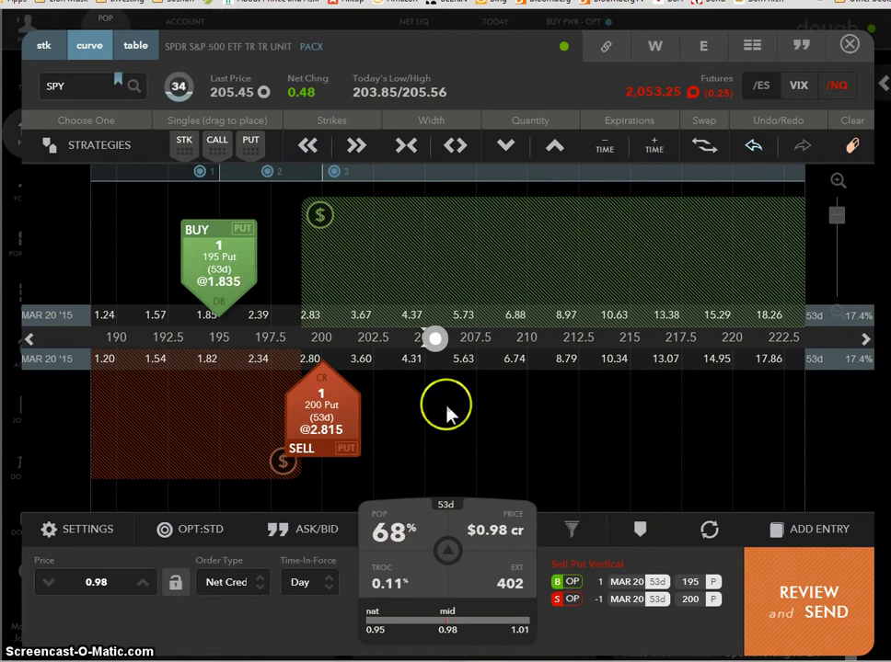
pyautogui.click(639, 531)
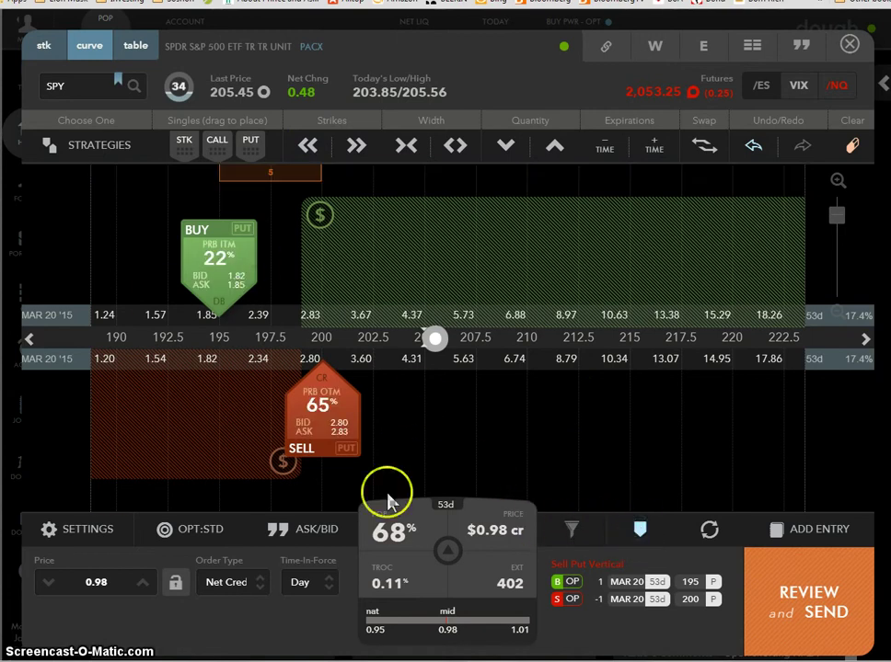
# Shift the five-point put vertical further out of the money to 187 long and 192 short
pyautogui.click(307, 147)
pyautogui.click(306, 147)
pyautogui.click(306, 148)
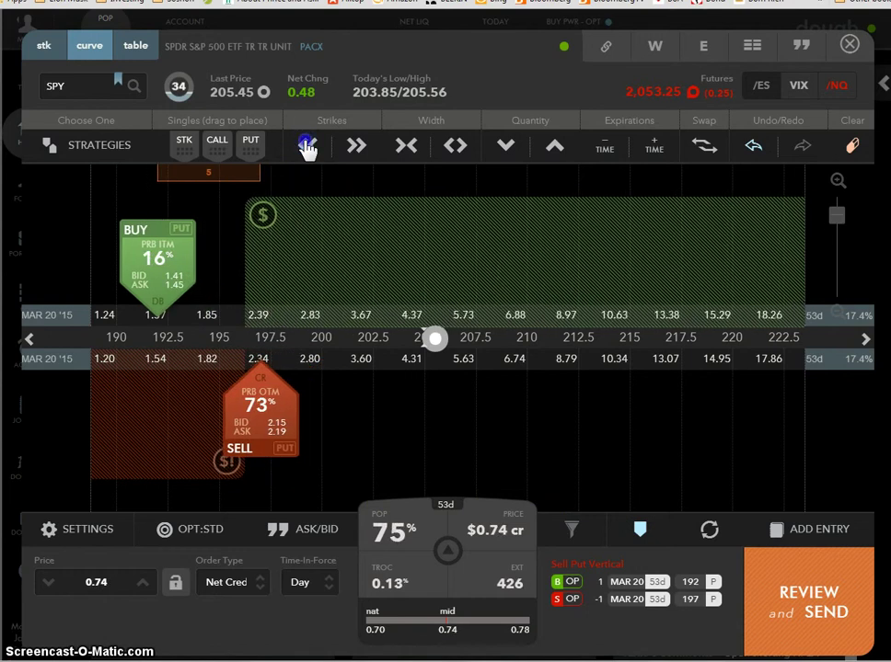
pyautogui.click(307, 147)
pyautogui.click(306, 147)
pyautogui.click(306, 147)
pyautogui.moveTo(377, 314); pyautogui.dragTo(539, 319)
pyautogui.click(309, 155)
pyautogui.click(308, 154)
pyautogui.click(308, 154)
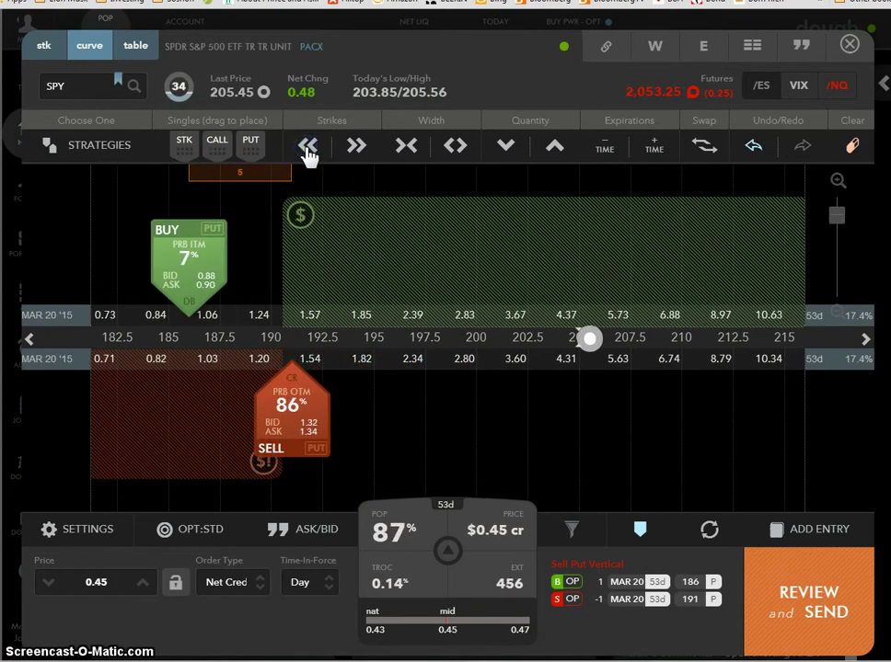
pyautogui.click(354, 149)
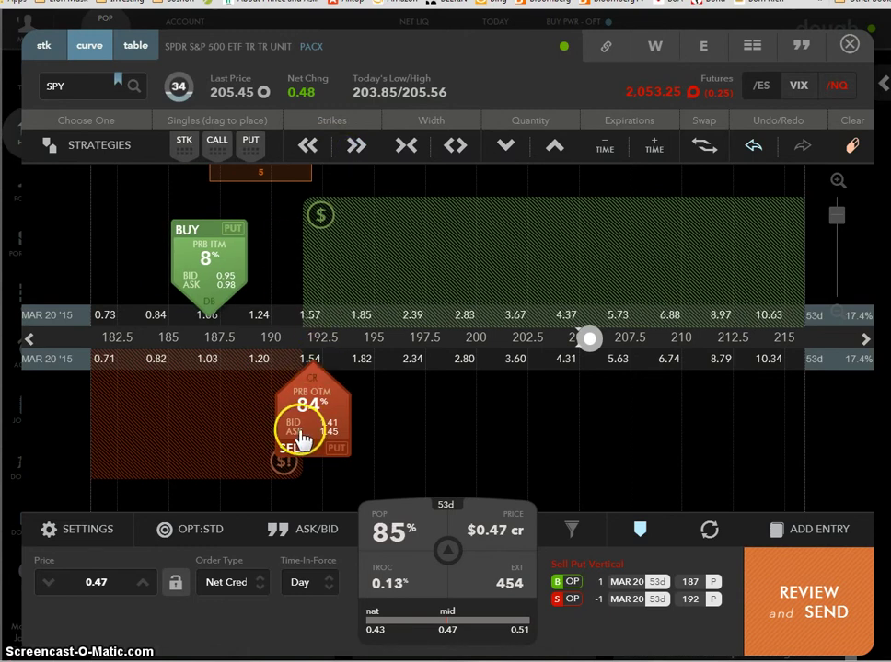
# Compare the price details with the probability and bid/ask details on both legs, leaving the price details displayed
pyautogui.click(637, 532)
pyautogui.moveTo(311, 404)
pyautogui.mouseDown()
pyautogui.moveTo(318, 392)
pyautogui.moveTo(313, 449)
pyautogui.mouseUp()
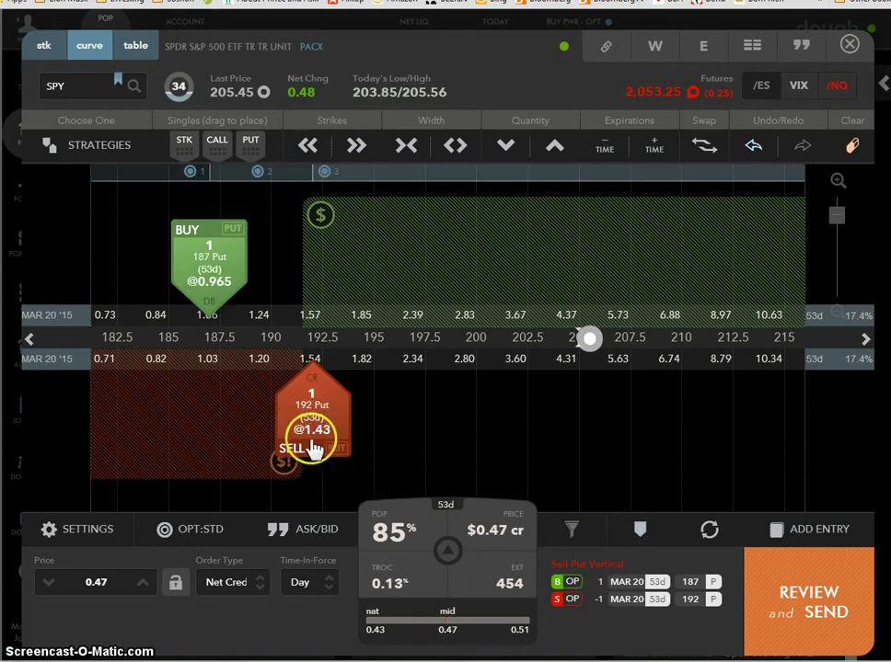
pyautogui.click(639, 531)
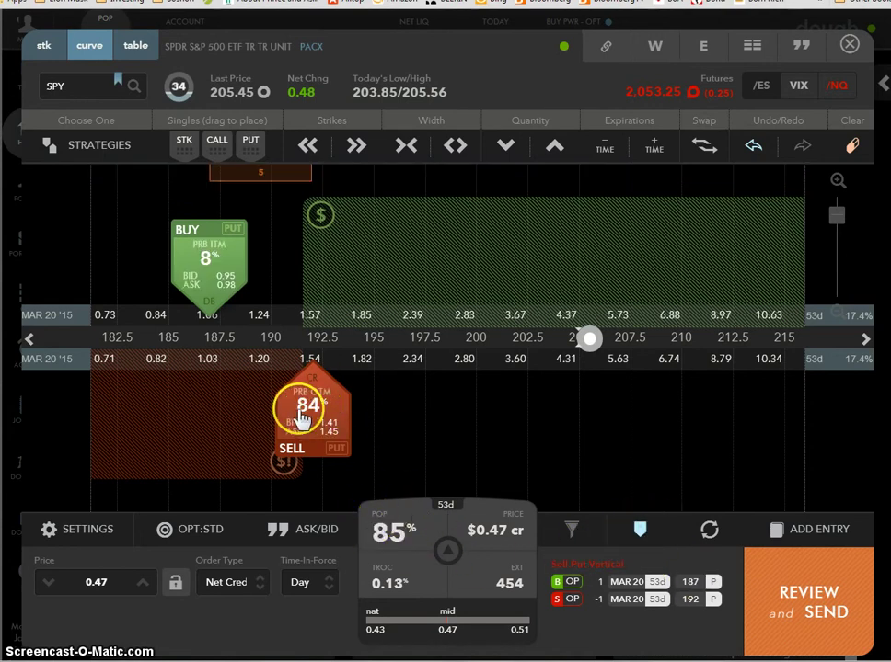
pyautogui.click(640, 533)
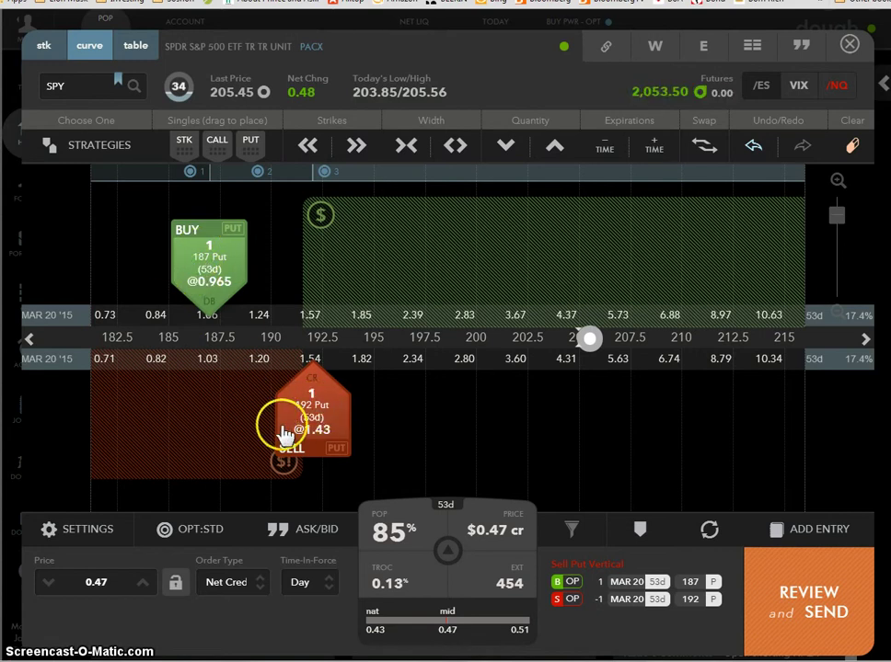
# Review the put vertical's order confirmation with its maximum profit, maximum loss and buying power effect, and return to editing without sending
pyautogui.click(815, 610)
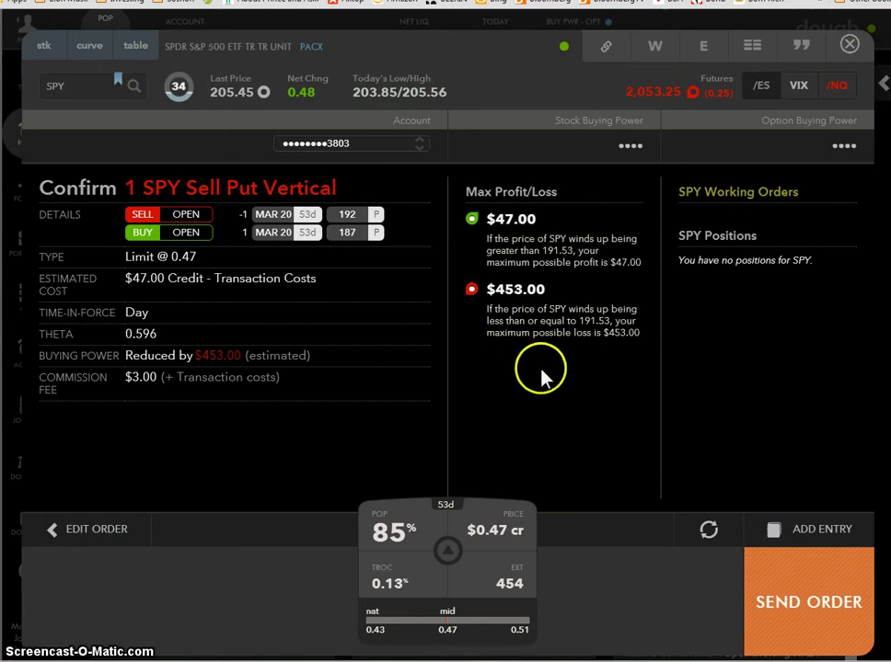
pyautogui.click(69, 531)
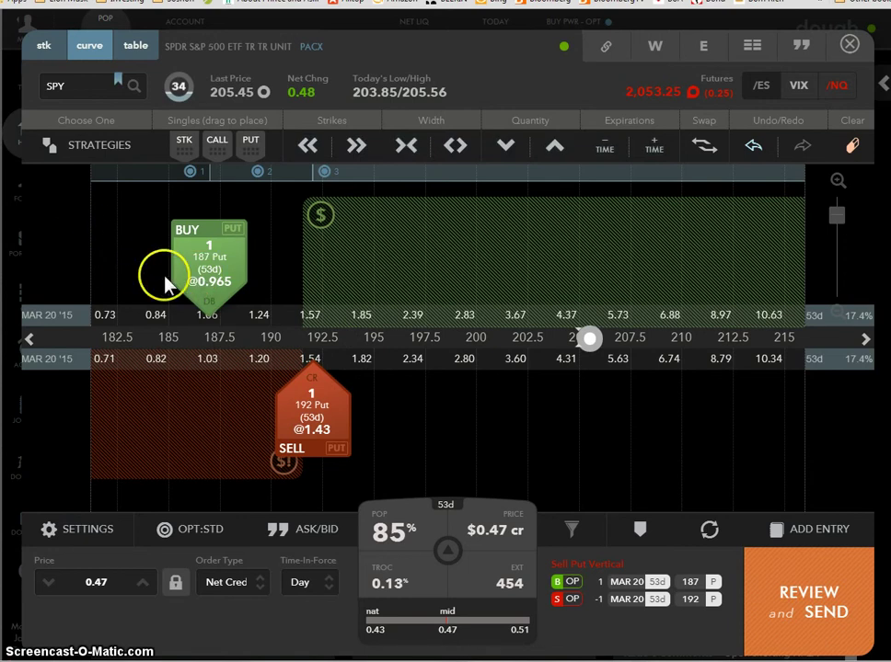
pyautogui.click(789, 600)
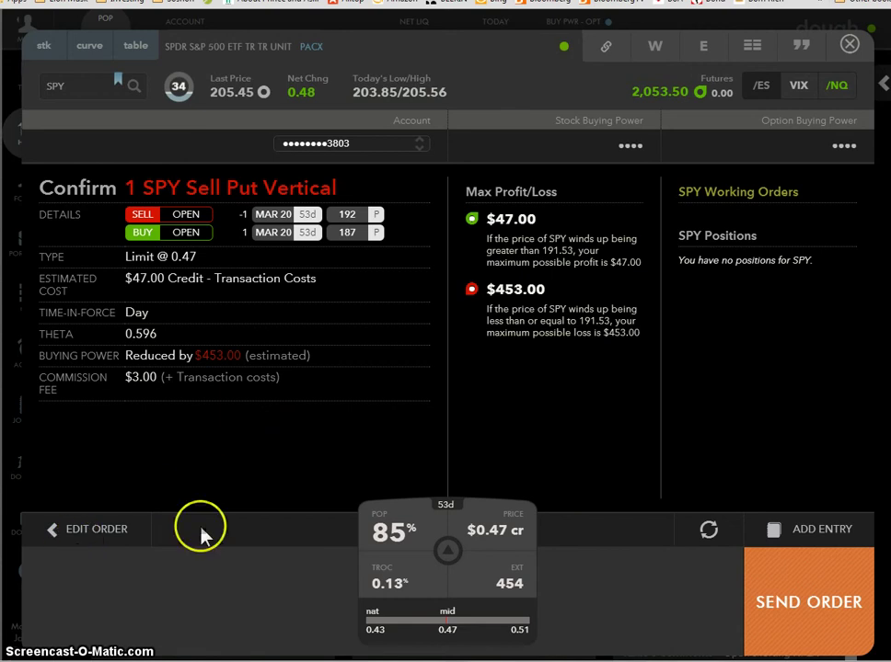
pyautogui.click(75, 530)
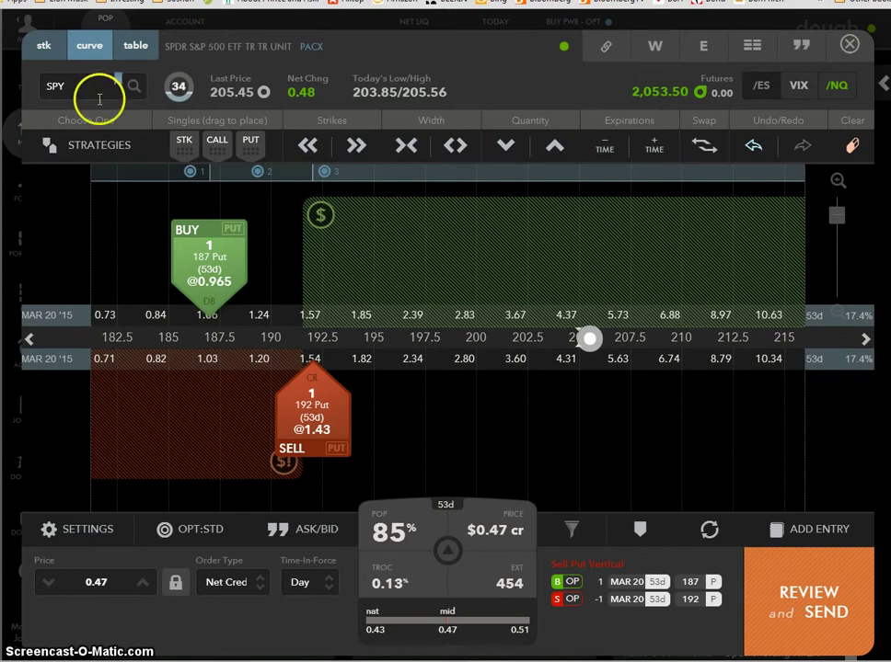
# Glance at the SPY option chain in thinkorswim, return to dough and inspect the put vertical's strikes in the table view
pyautogui.hotkey('alt', 'Tab')
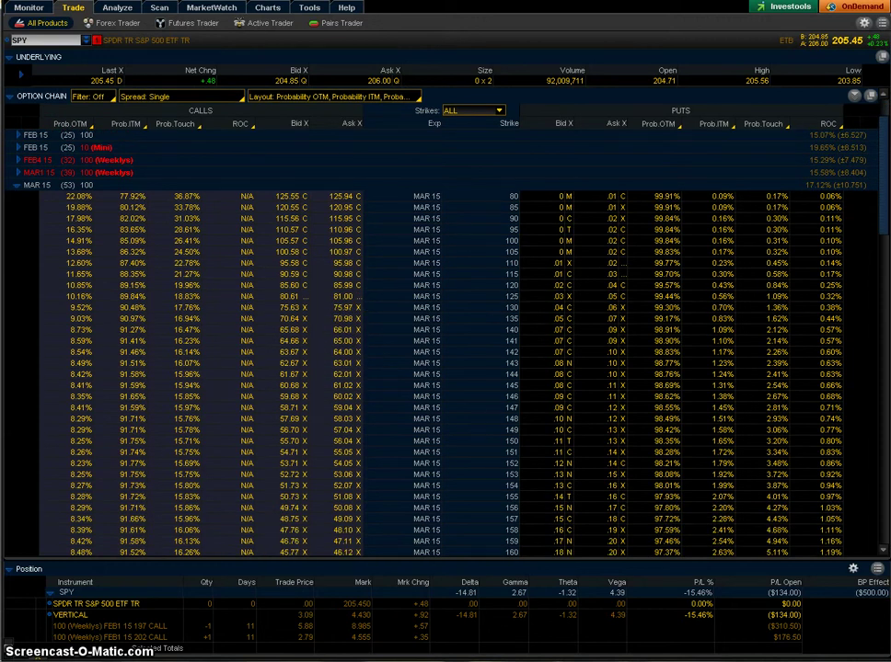
pyautogui.hotkey('alt', 'Tab')
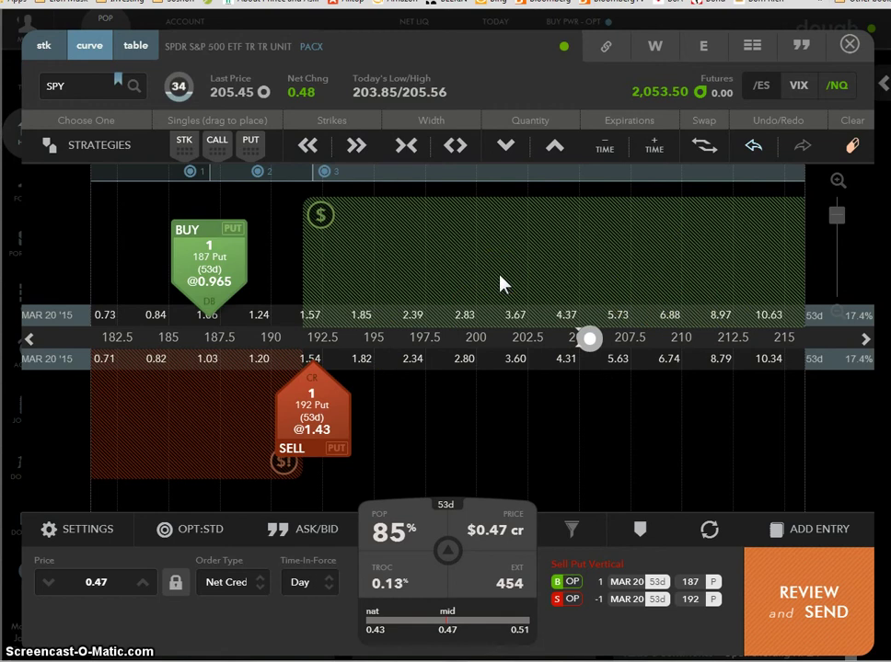
pyautogui.click(135, 48)
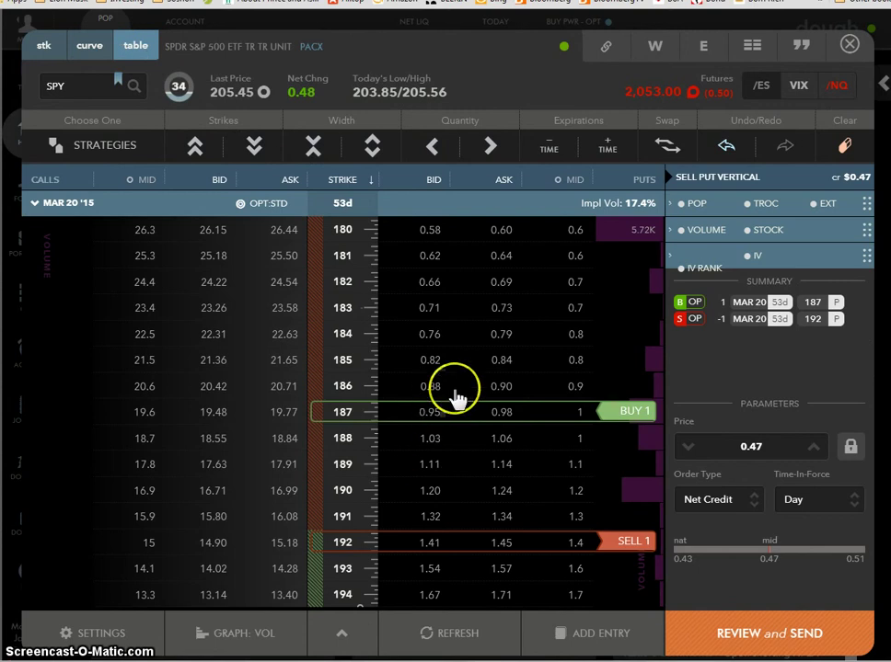
pyautogui.scroll(-5, 418, 384)
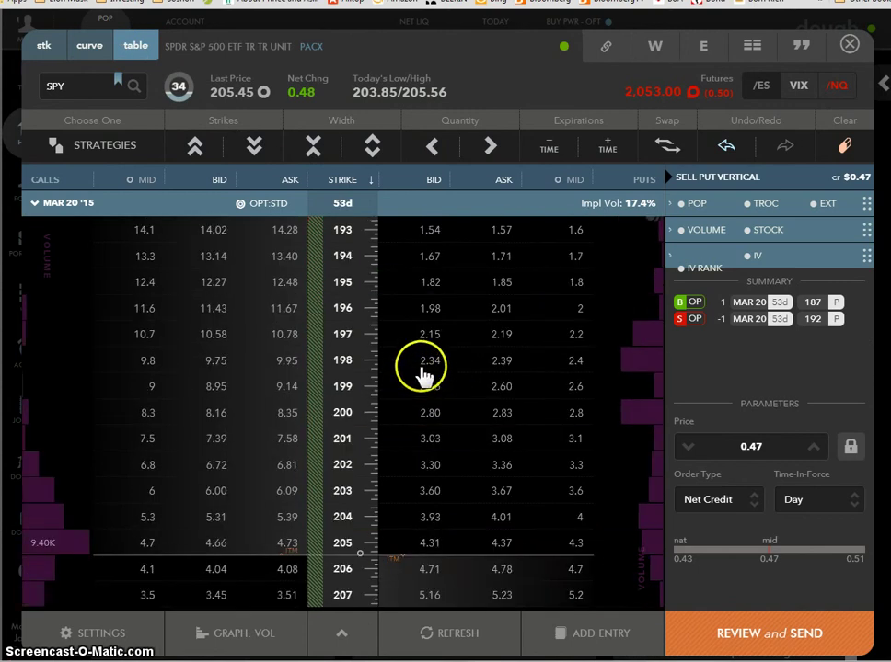
pyautogui.scroll(4, 421, 368)
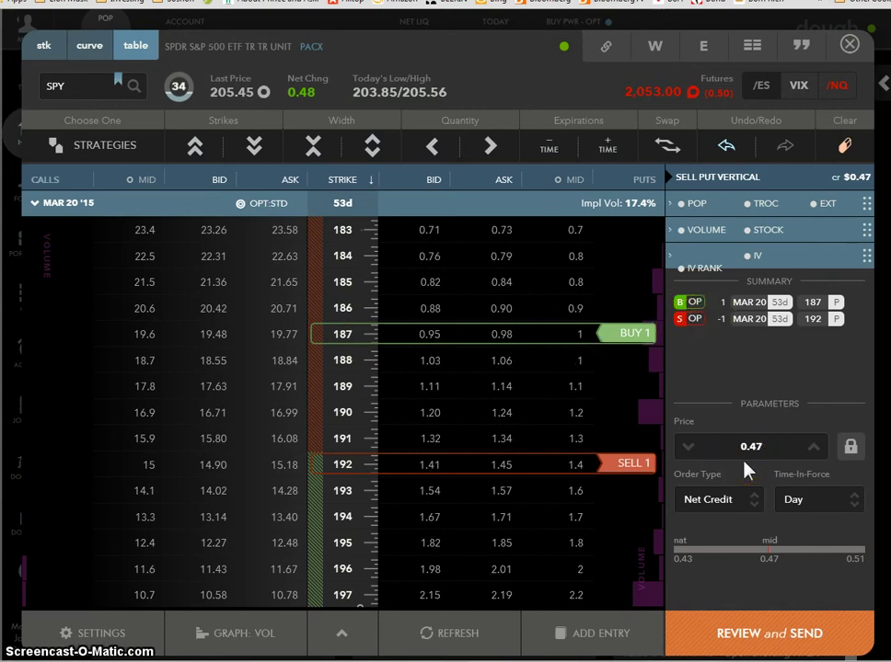
# Examine the vertical's POP, TROC and extrinsic values by strike pair, plus the option volume and stock range charts
pyautogui.click(686, 205)
pyautogui.click(688, 348)
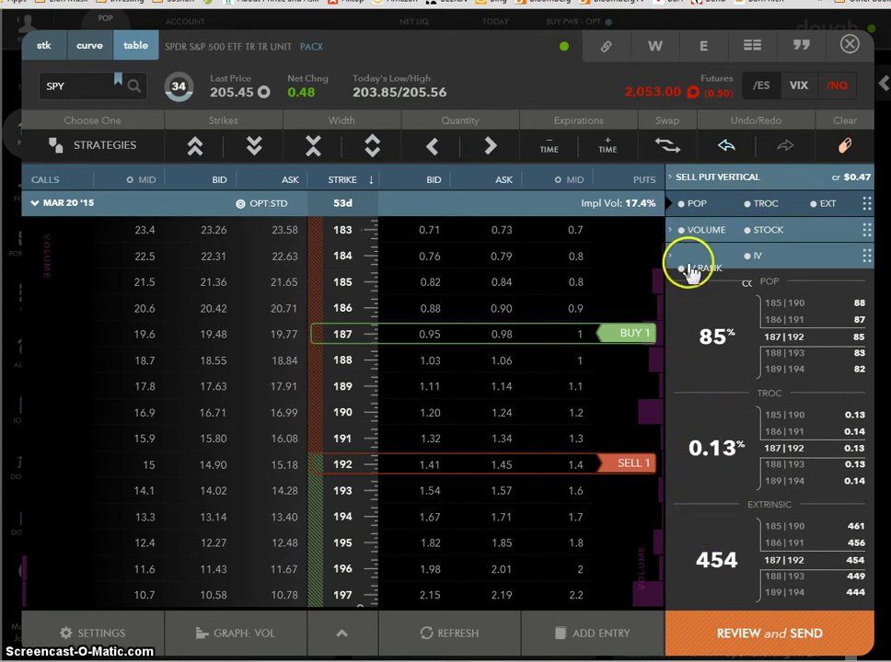
pyautogui.click(669, 230)
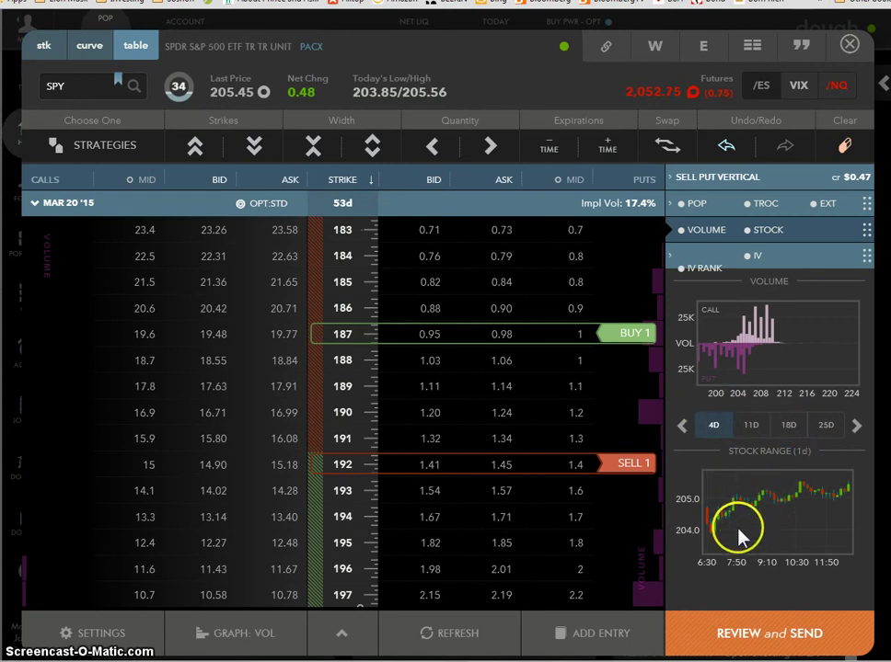
# Examine SPY's 30-day volatility range and compare implied volatility across expirations, including MAR 20 '15
pyautogui.click(674, 264)
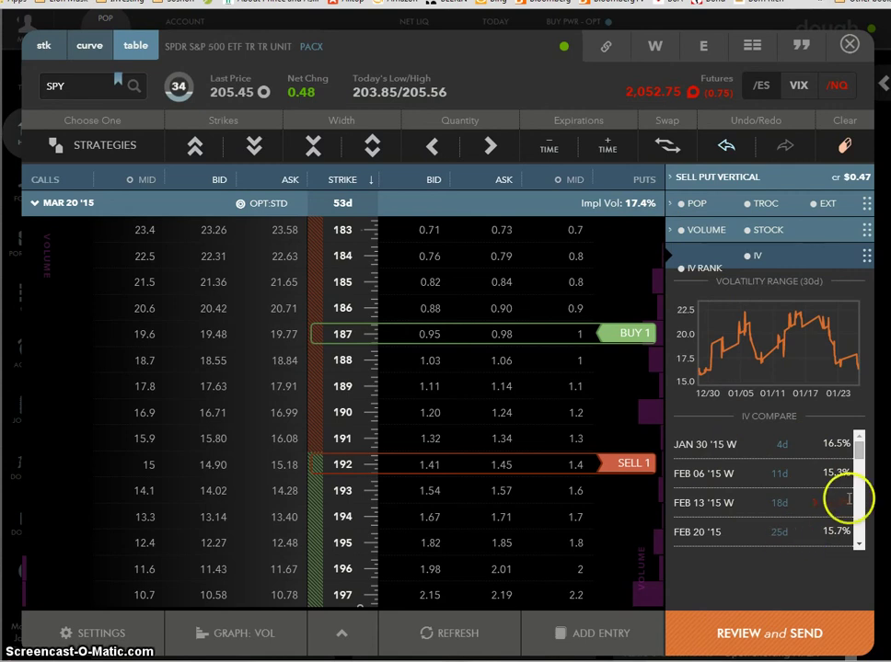
pyautogui.moveTo(859, 449); pyautogui.dragTo(872, 478)
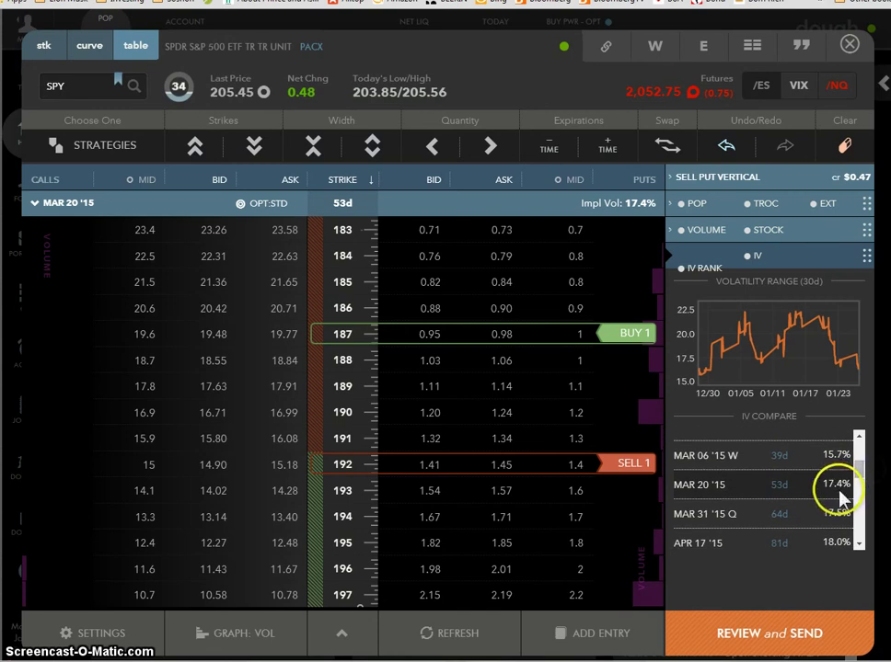
pyautogui.moveTo(867, 465)
pyautogui.mouseDown()
pyautogui.moveTo(861, 451)
pyautogui.moveTo(861, 458)
pyautogui.mouseUp()
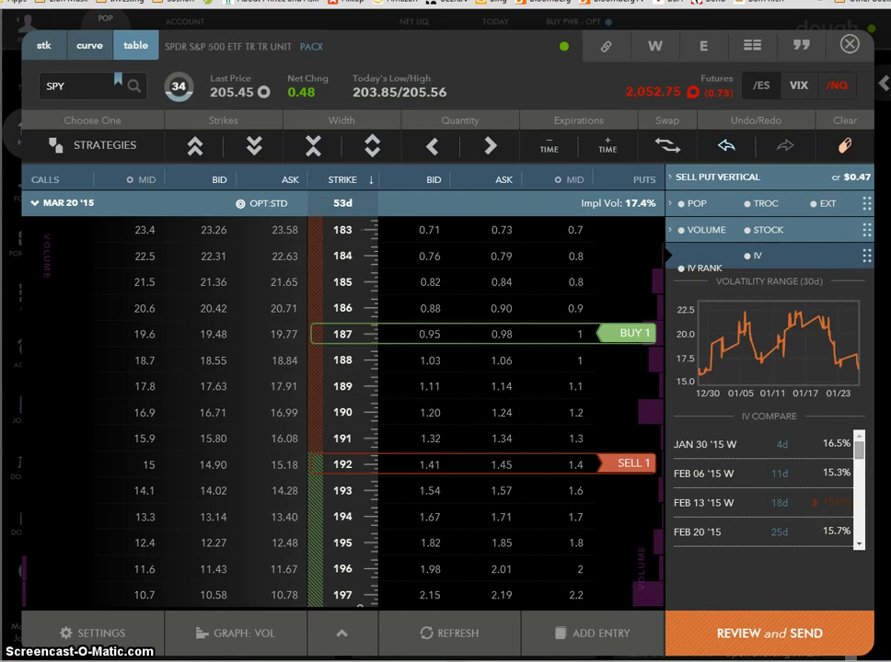
# View the strategy chooser with its vertical plays, hide the advanced settings and close the chooser
pyautogui.click(99, 148)
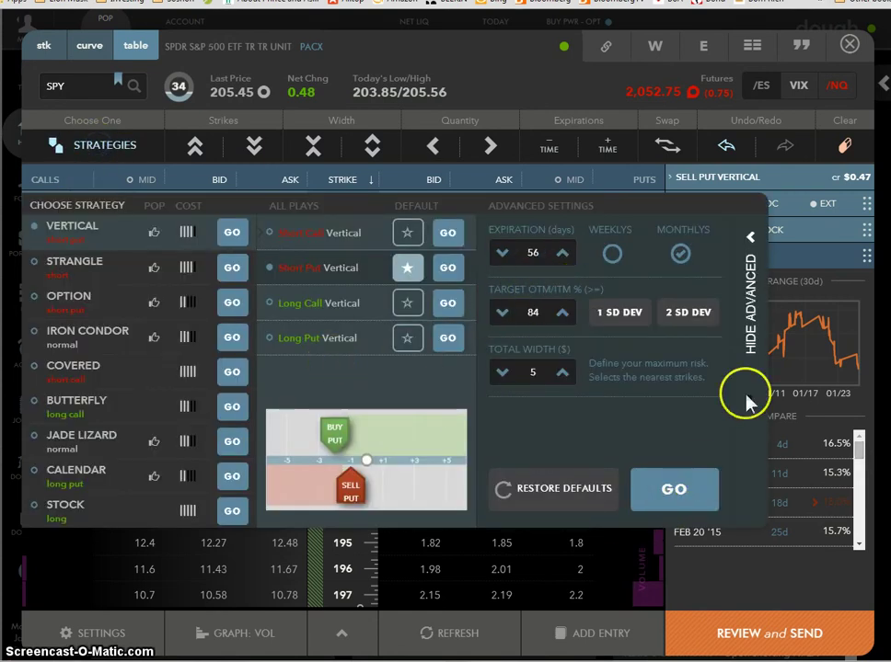
pyautogui.click(750, 257)
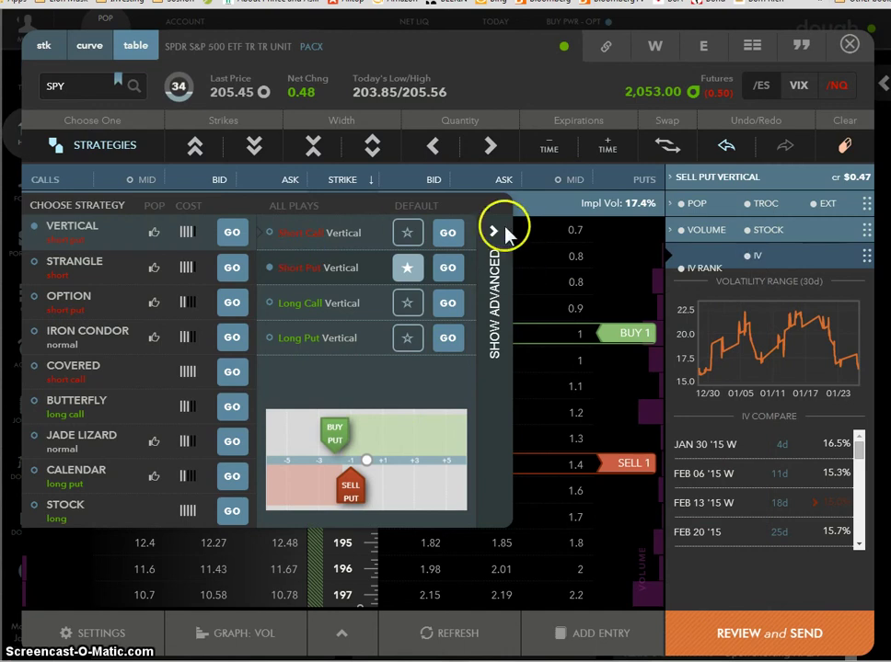
pyautogui.click(57, 145)
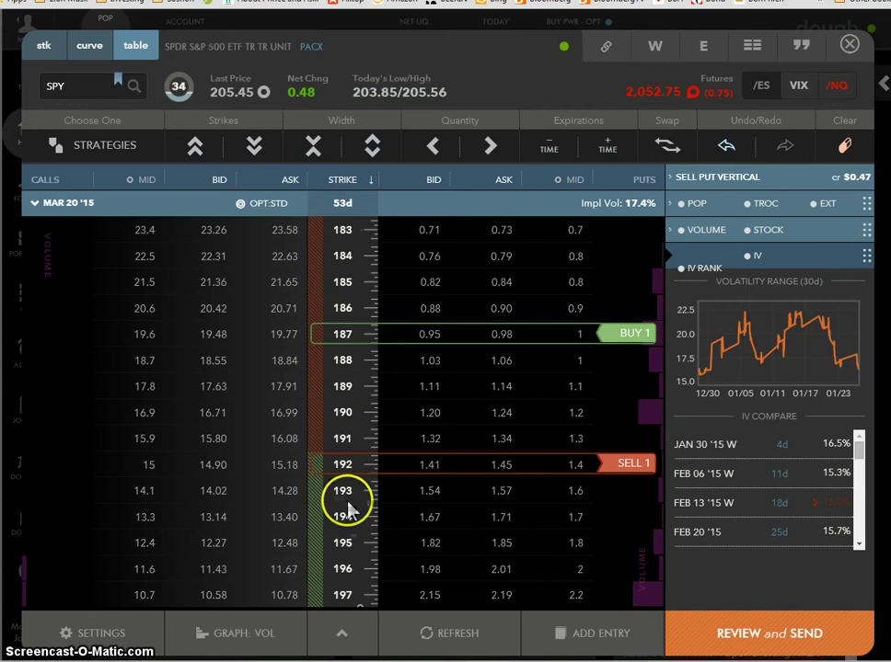
# After a glance at thinkorswim's option chain, return to dough and widen the SPY put vertical to the 184 and 195 strikes
pyautogui.hotkey('alt', 'Tab')
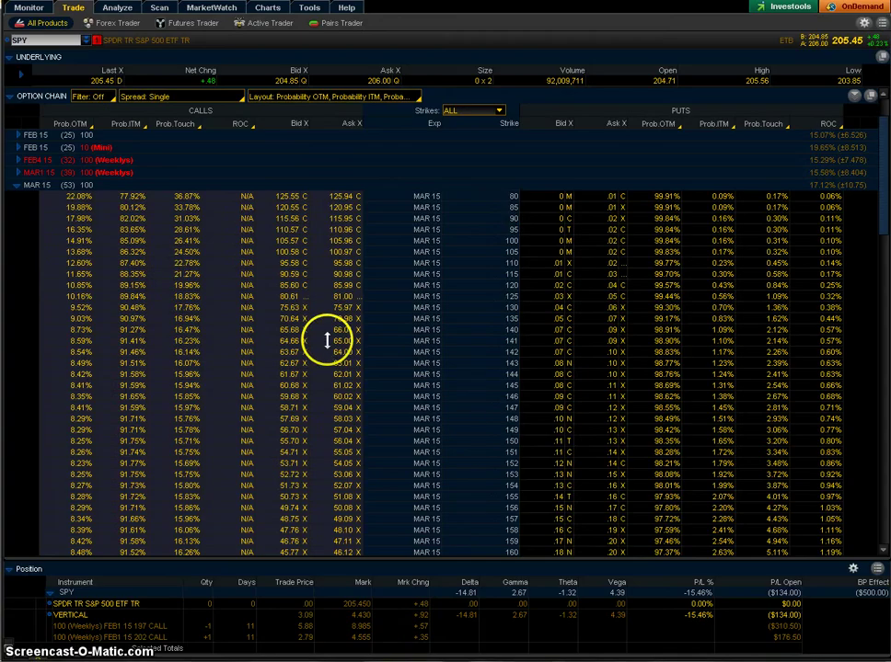
pyautogui.hotkey('alt', 'Tab')
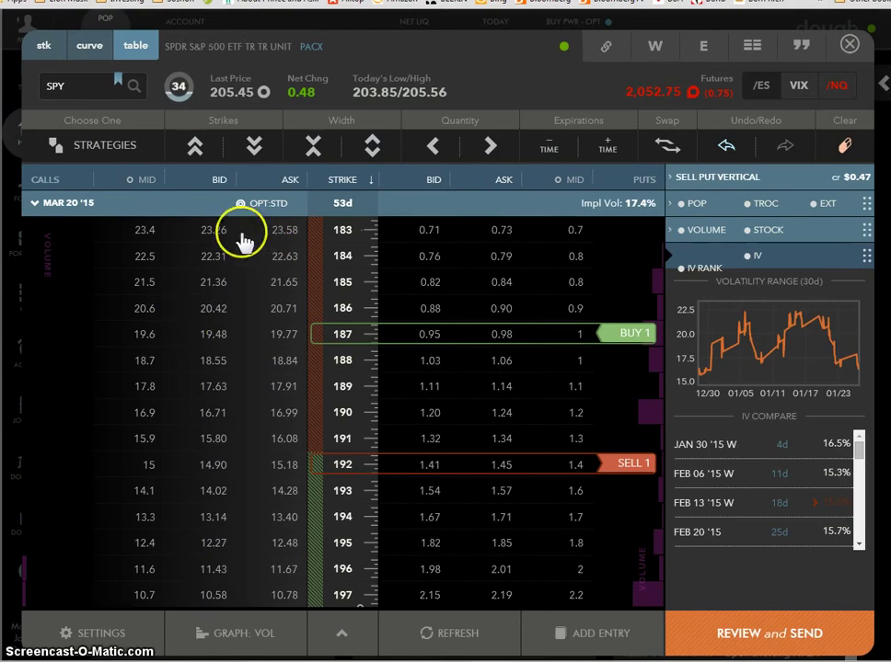
pyautogui.click(196, 147)
pyautogui.click(254, 145)
pyautogui.click(370, 145)
pyautogui.click(369, 146)
pyautogui.click(370, 145)
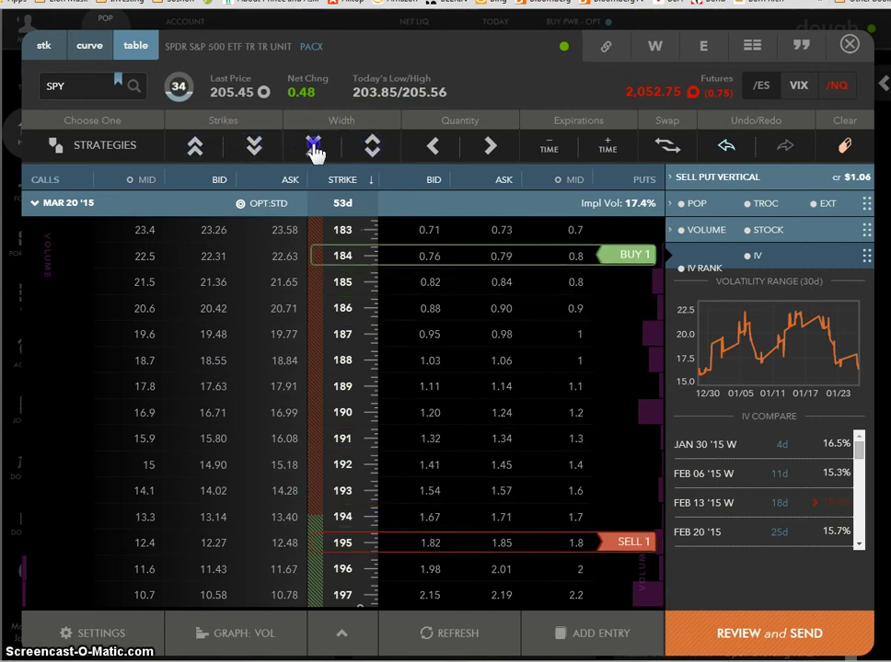
# Narrow the put vertical to a long 187 put and a short 192 put
pyautogui.click(313, 146)
pyautogui.click(313, 146)
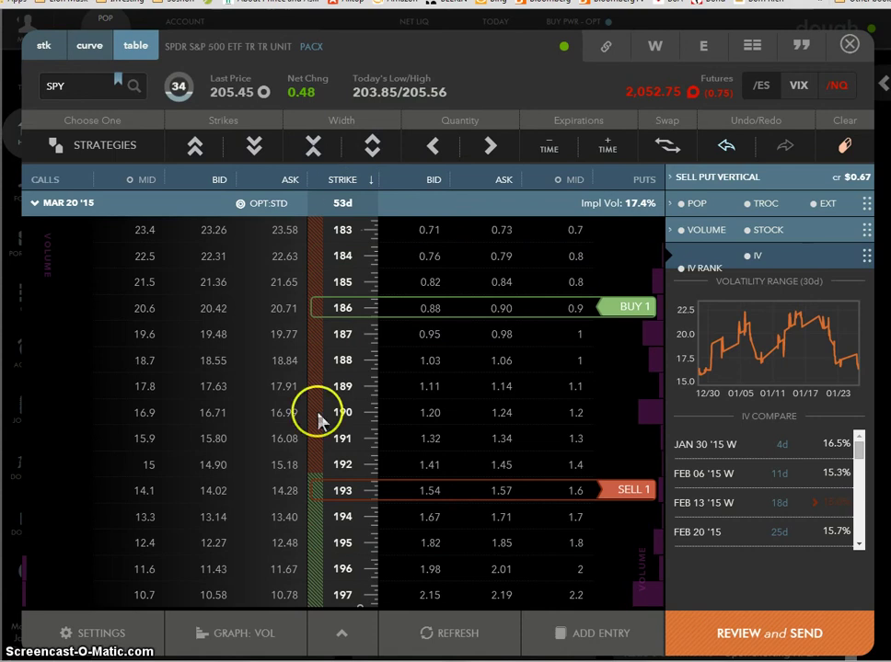
pyautogui.click(315, 150)
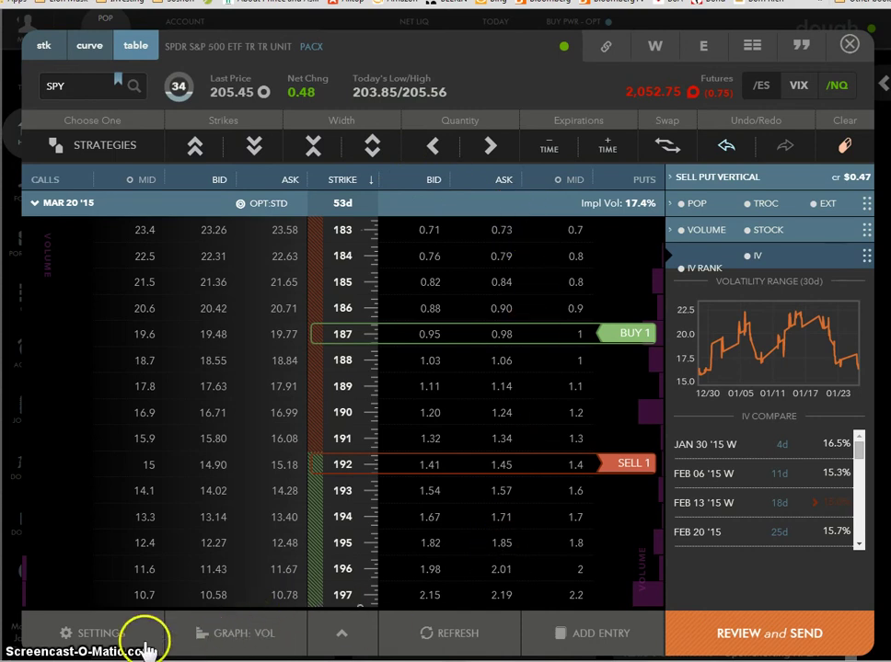
# View the table's display settings and the put vertical's trade details, closing each one
pyautogui.click(83, 634)
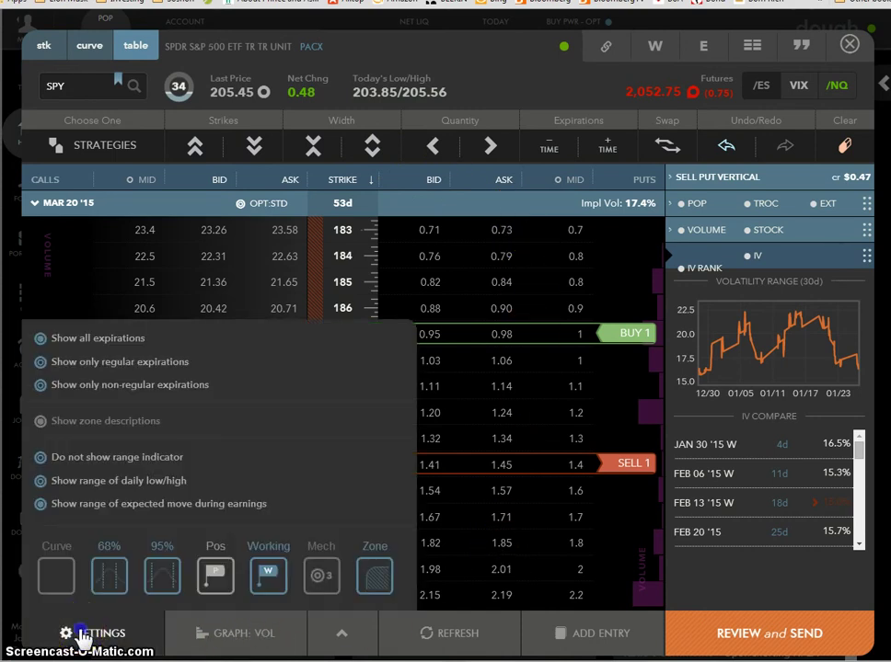
pyautogui.click(81, 633)
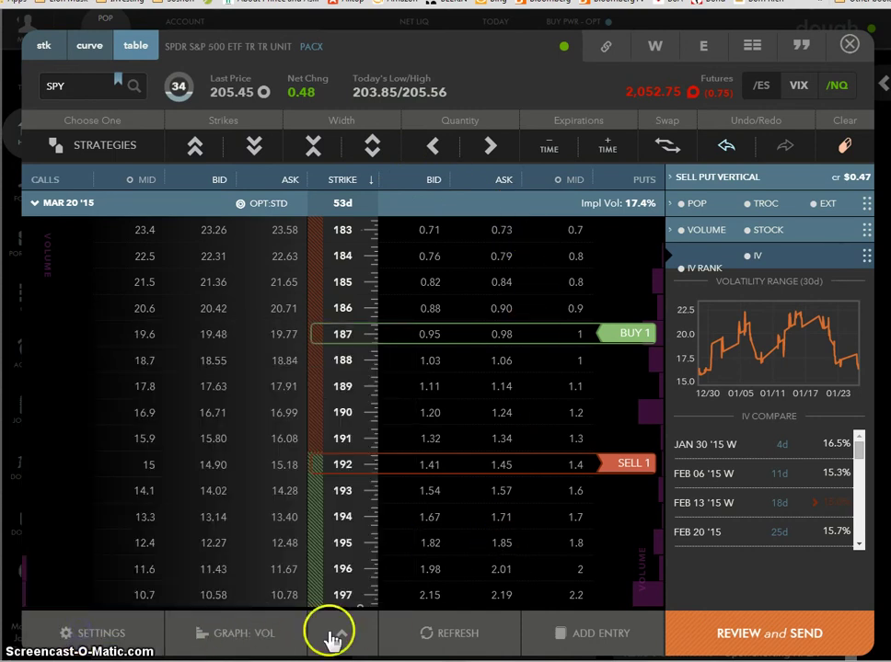
pyautogui.click(75, 633)
pyautogui.click(175, 609)
pyautogui.click(62, 633)
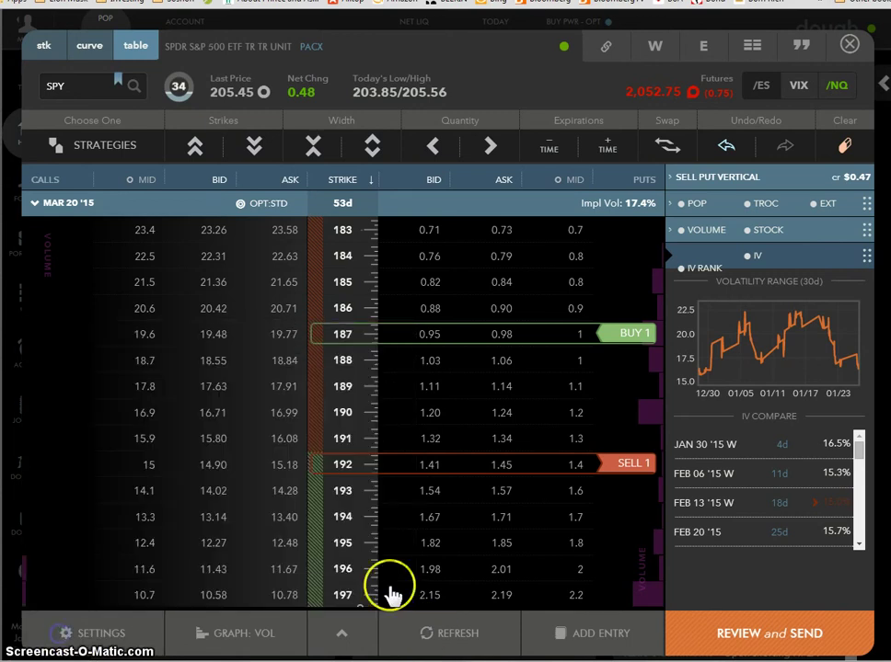
pyautogui.click(340, 635)
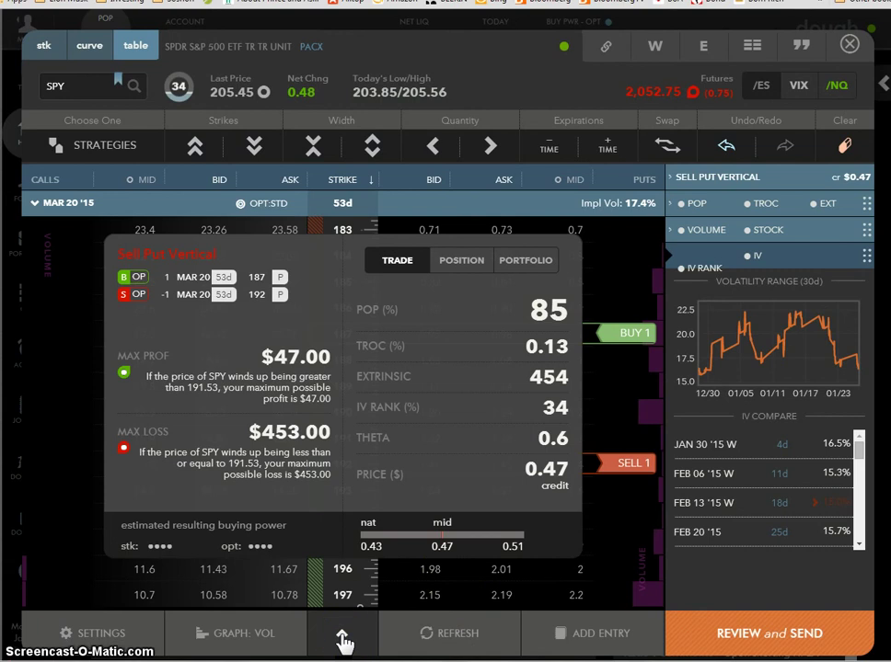
pyautogui.click(342, 642)
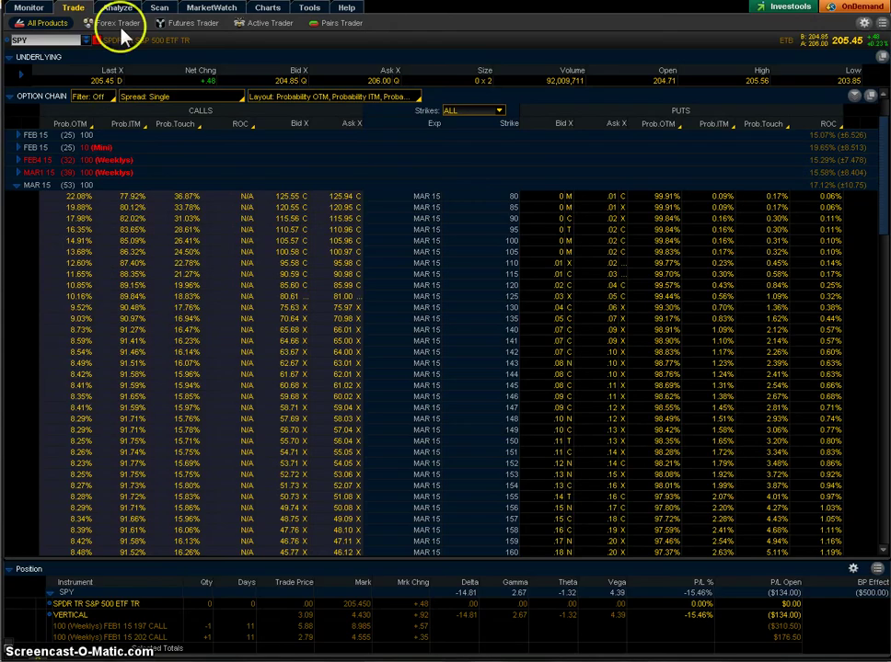
# Switch to thinkorswim, open the SPY chart and load /ES to examine its price and IV rank studies
pyautogui.click(264, 8)
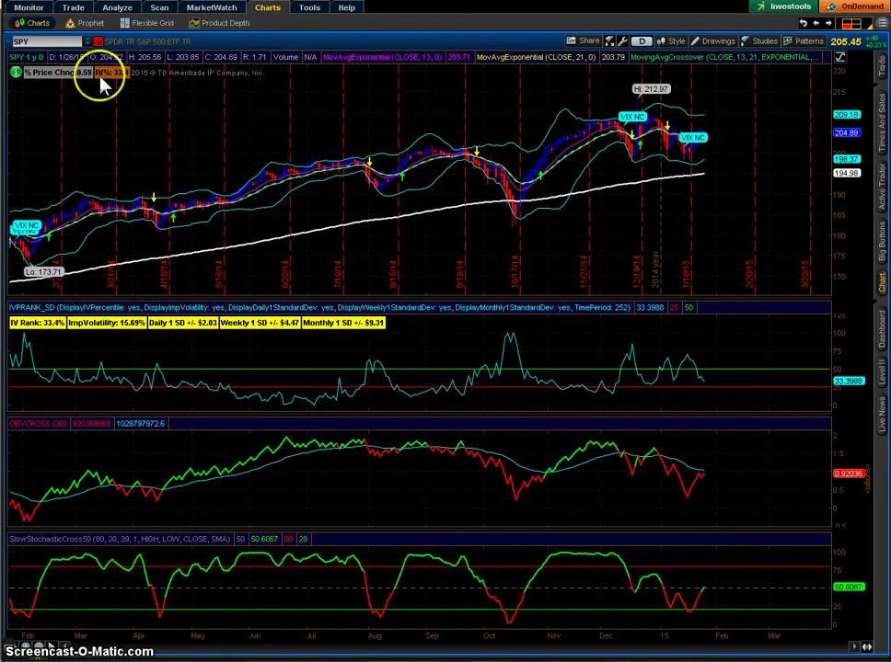
pyautogui.click(44, 41)
pyautogui.write('/ES')
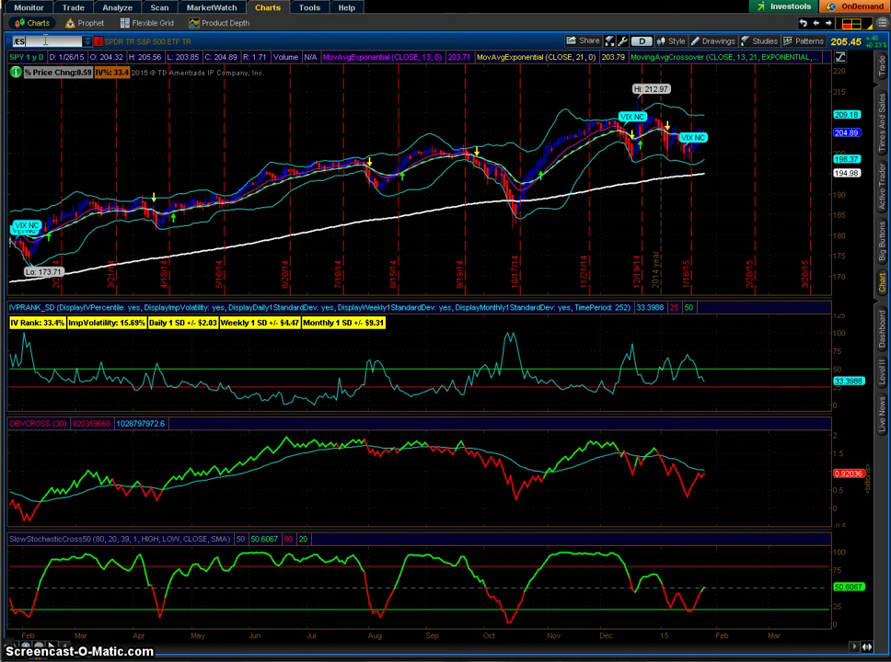
pyautogui.press('Return')
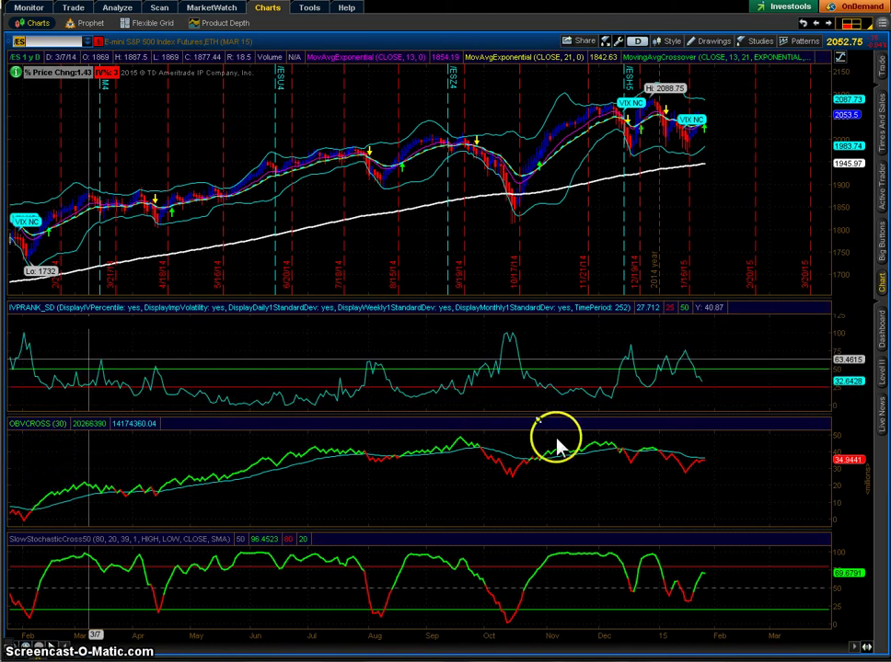
pyautogui.click(63, 41)
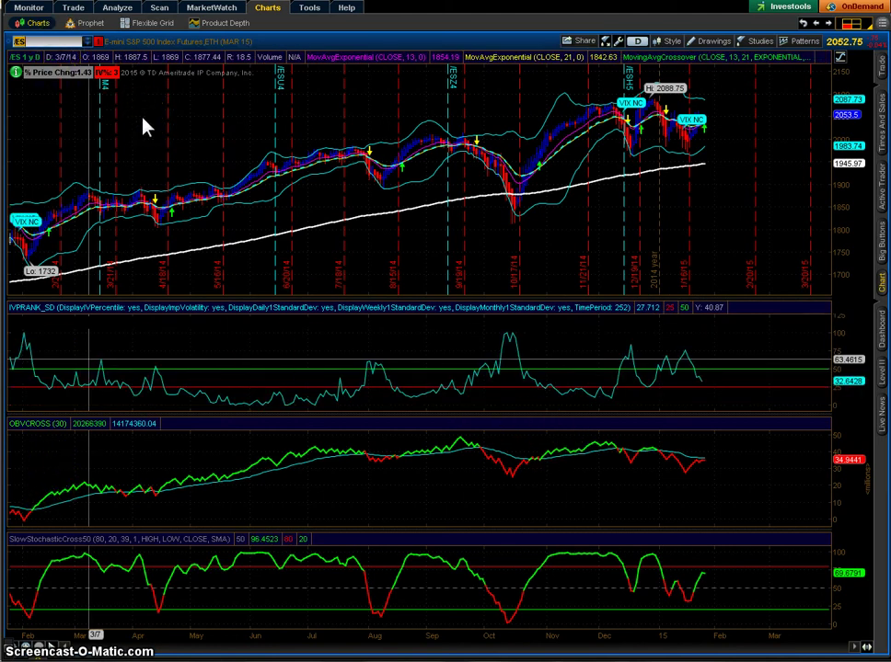
# Return to dough and show the SPY put vertical in the curve view
pyautogui.click(603, 350)
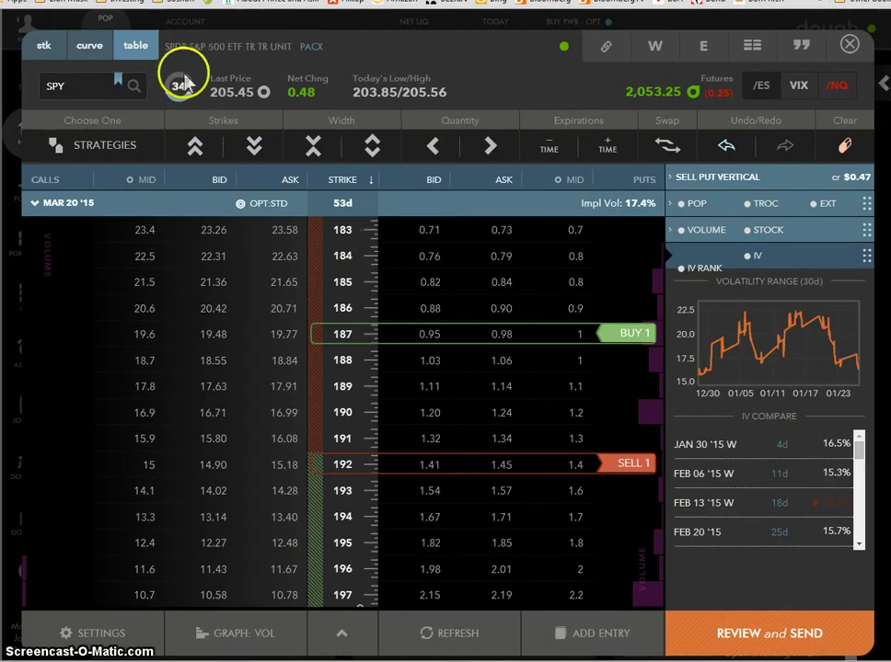
pyautogui.click(90, 45)
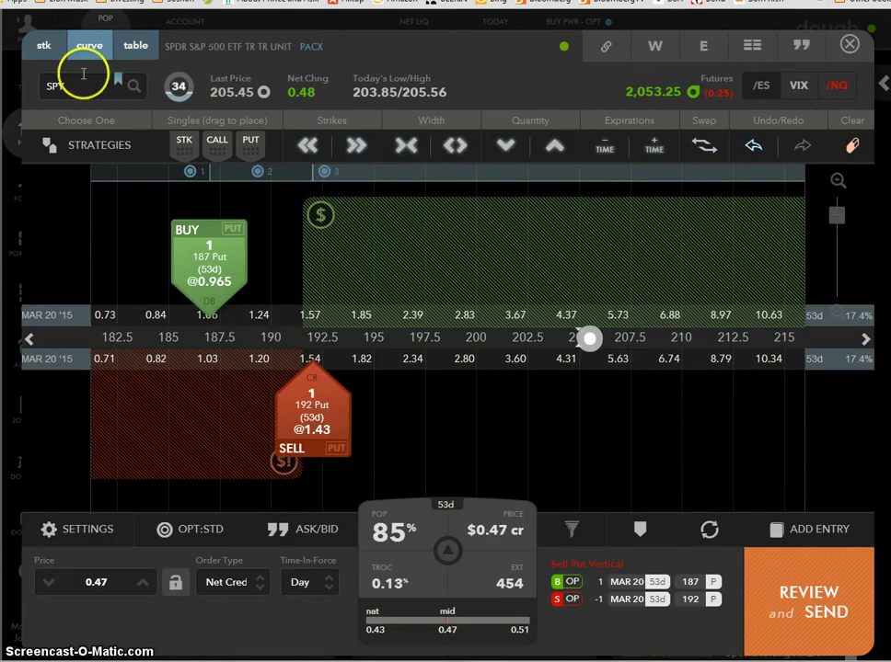